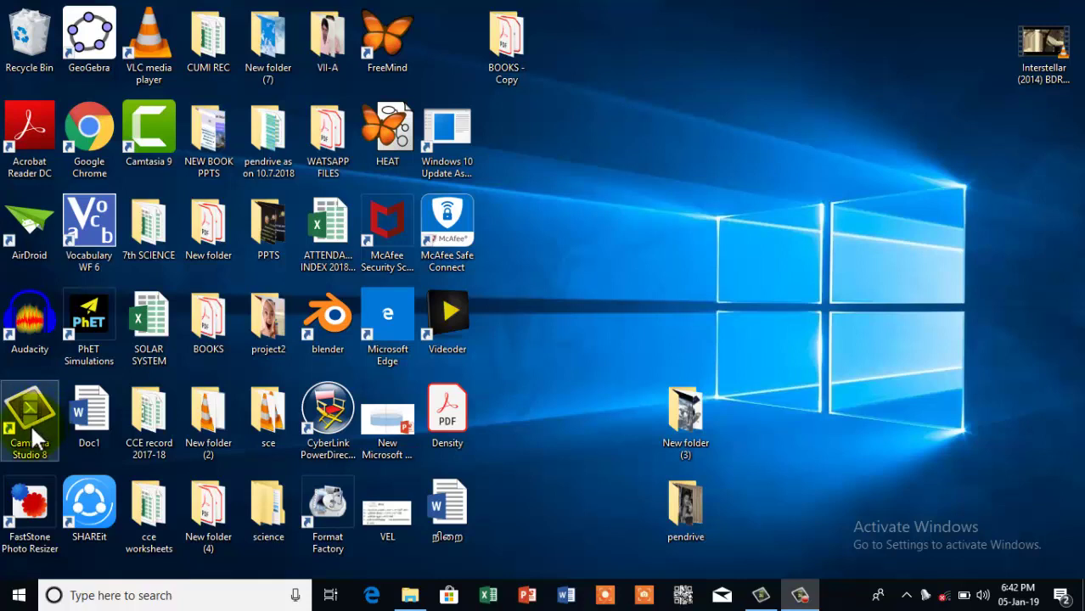
# Launch Camtasia 9 and start a new project
pyautogui.click(153, 220)
pyautogui.click(163, 141)
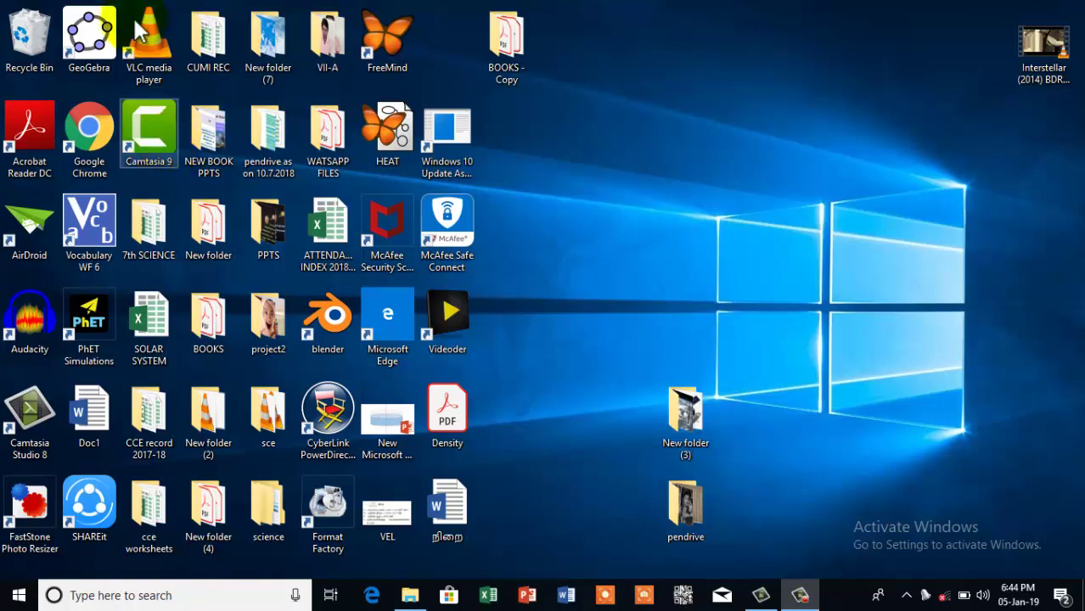
pyautogui.doubleClick(150, 129)
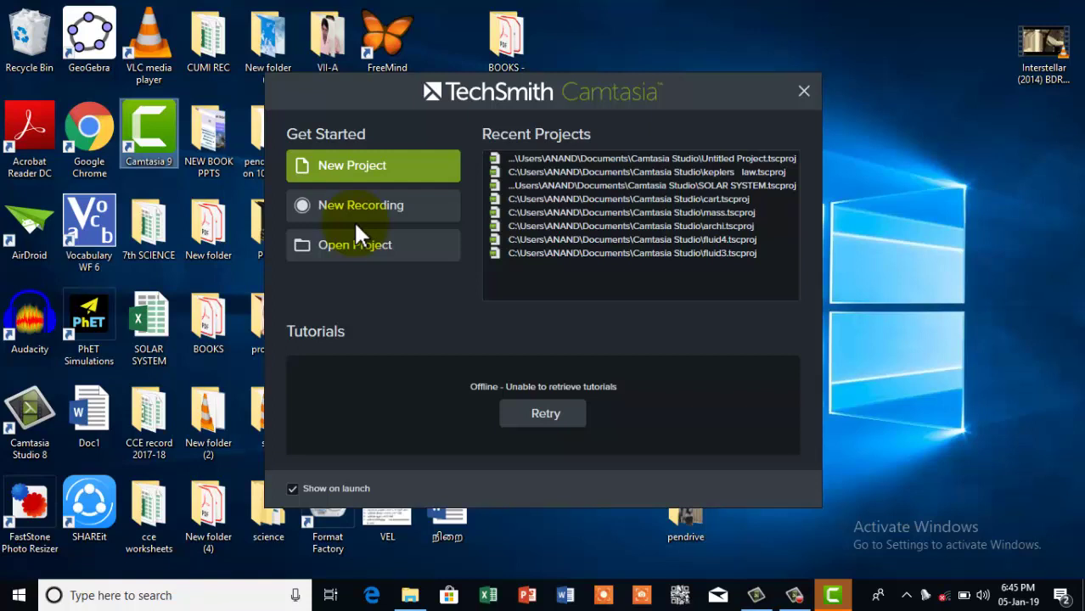
pyautogui.click(364, 166)
pyautogui.press('Escape')
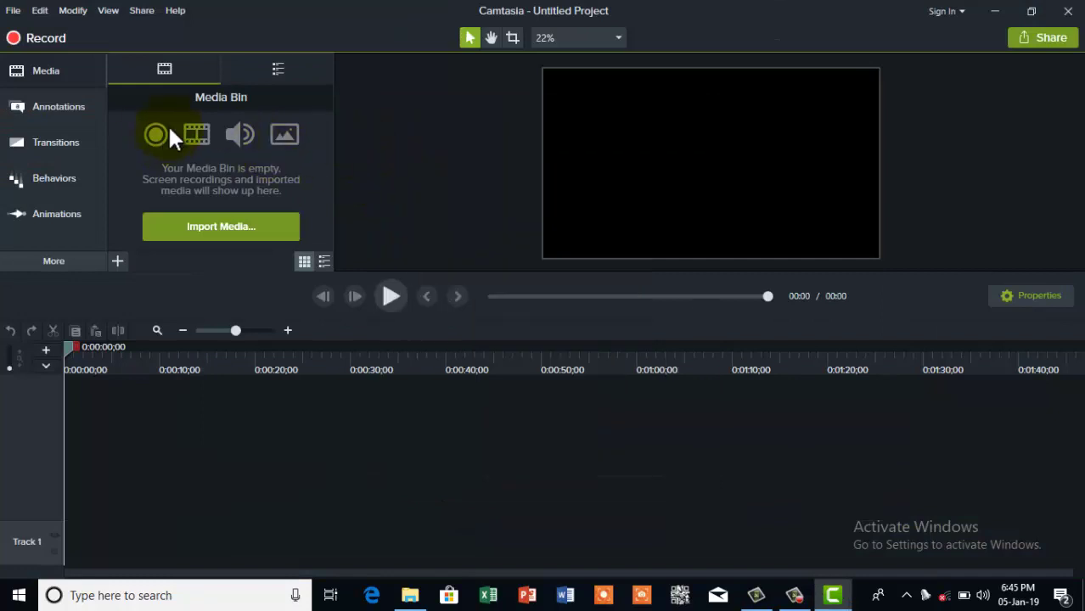
# Import the recording Rec 01-02-19.trec from the Camtasia Studio folder in Documents into the media bin
pyautogui.click(232, 230)
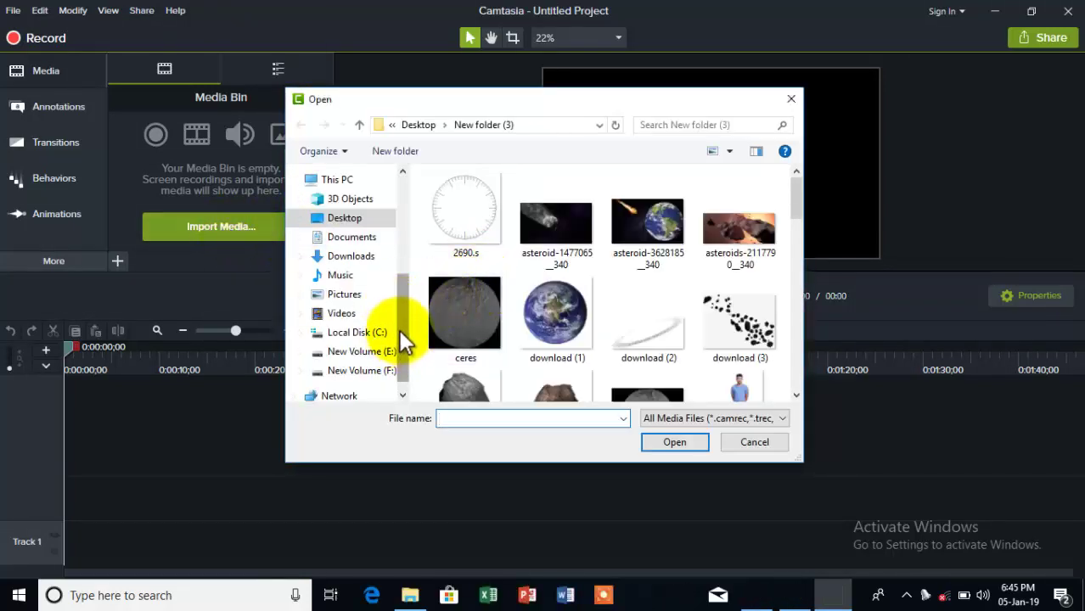
pyautogui.click(375, 241)
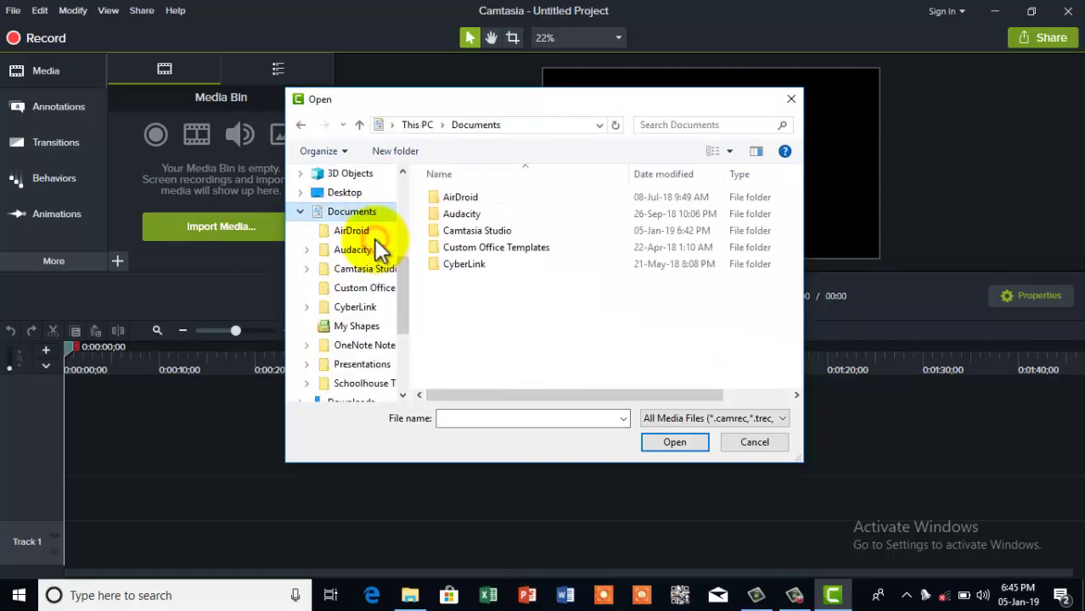
pyautogui.click(368, 267)
pyautogui.doubleClick(468, 362)
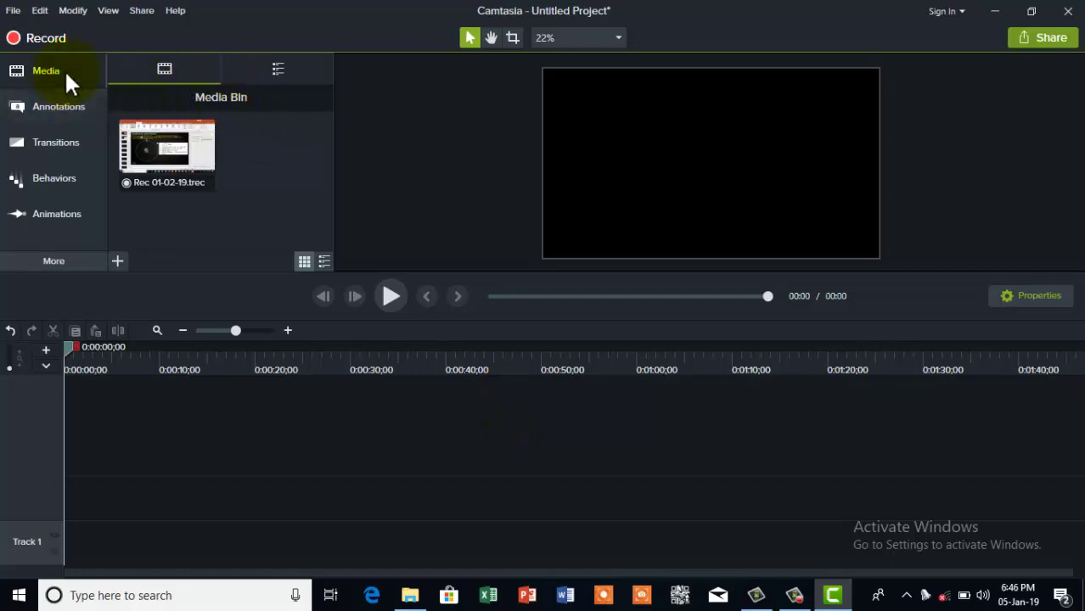
# Add the Rec 01-02-19 recording to the timeline with its screen clip on Track 1 and audio on Track 2, starting at 0:00:00;00
pyautogui.moveTo(145, 149); pyautogui.dragTo(123, 549)
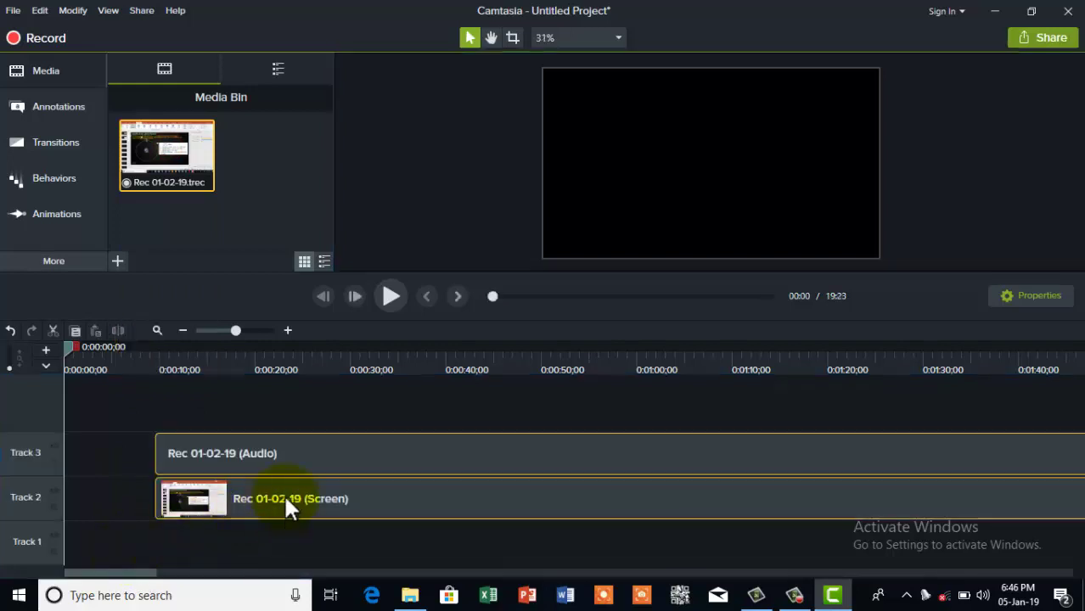
pyautogui.moveTo(271, 544); pyautogui.dragTo(139, 589)
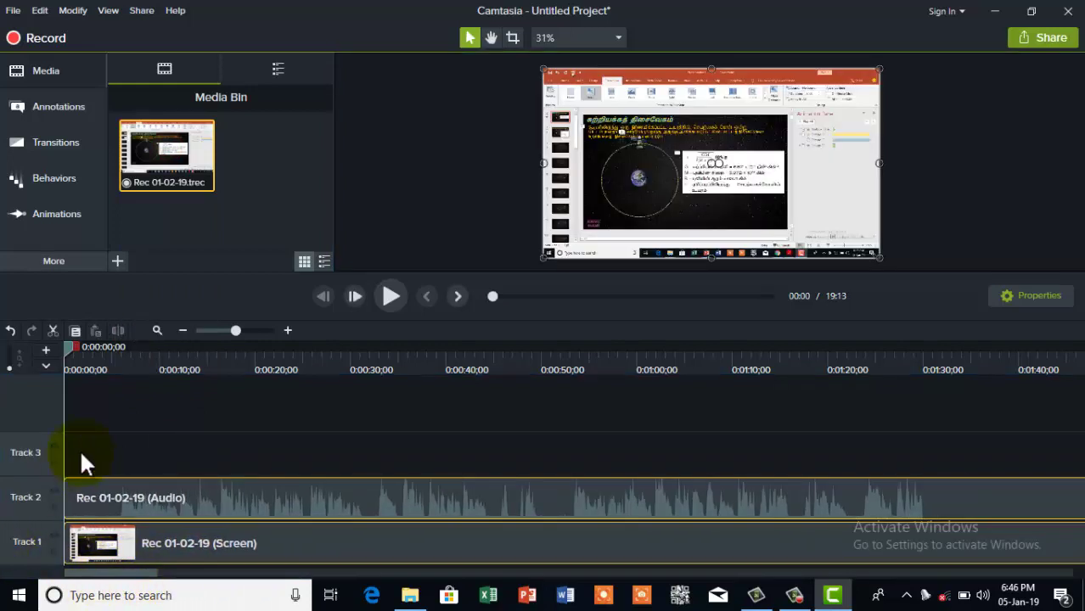
# Play the first seven seconds of the recording to check the original picture and sound
pyautogui.click(386, 297)
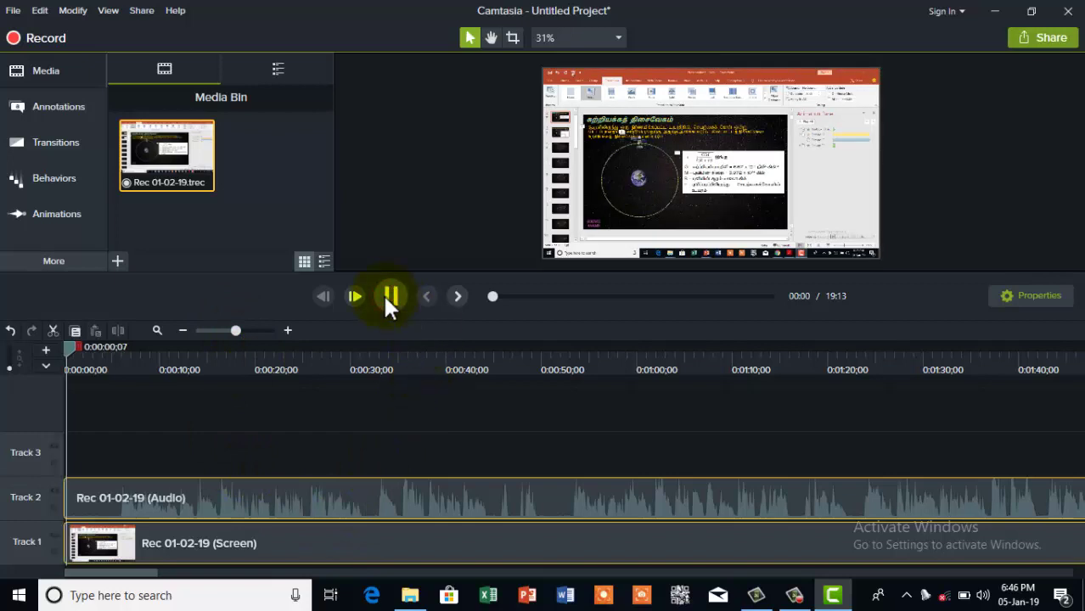
pyautogui.click(387, 297)
pyautogui.click(386, 297)
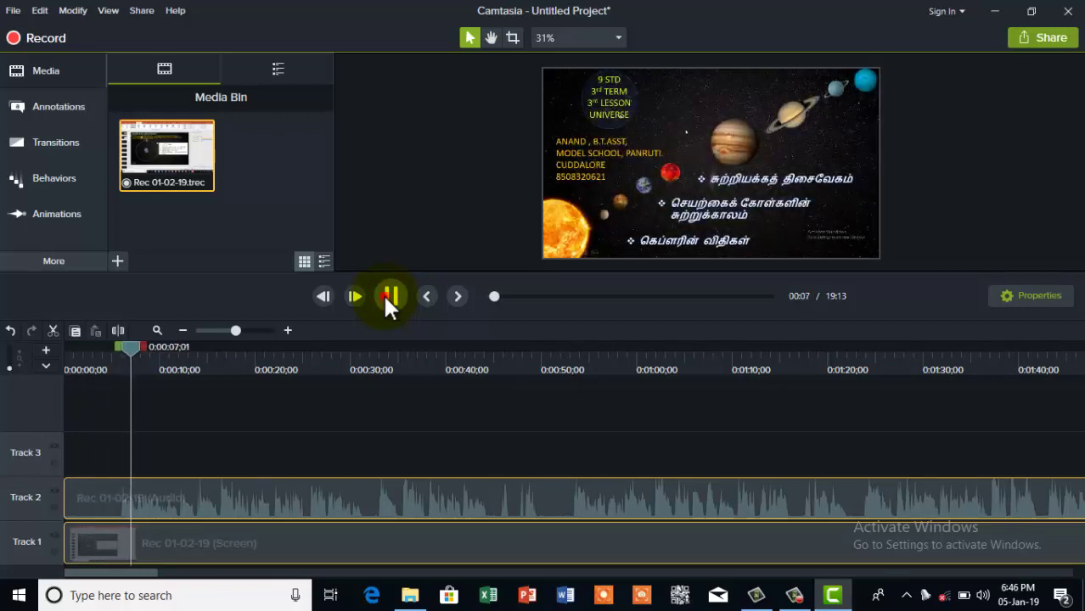
pyautogui.click(382, 294)
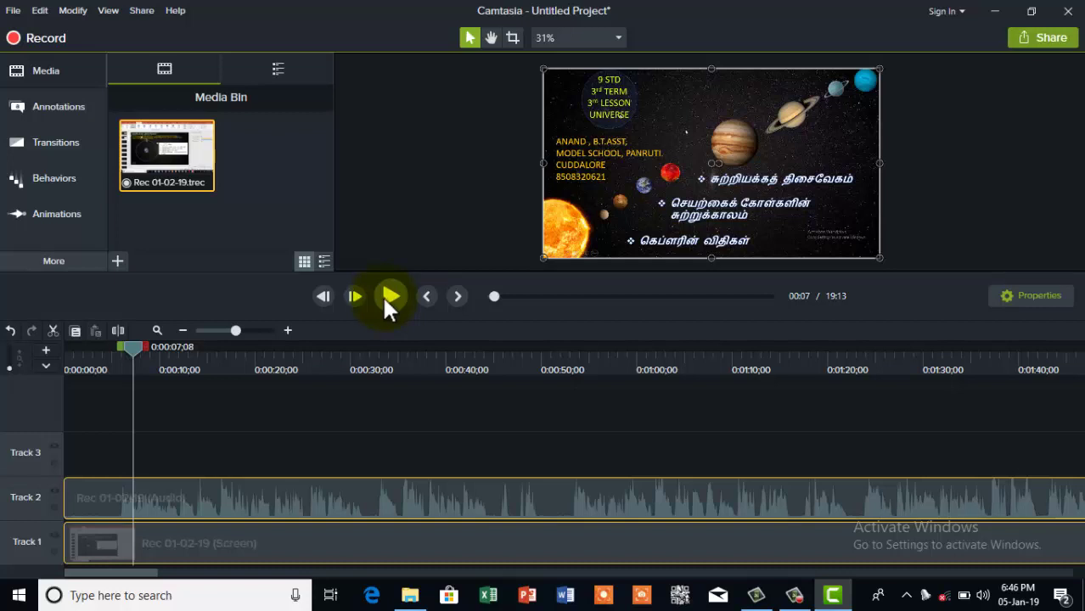
# Apply the Noise Removal audio effect to the recording's audio and screen clips
pyautogui.click(63, 260)
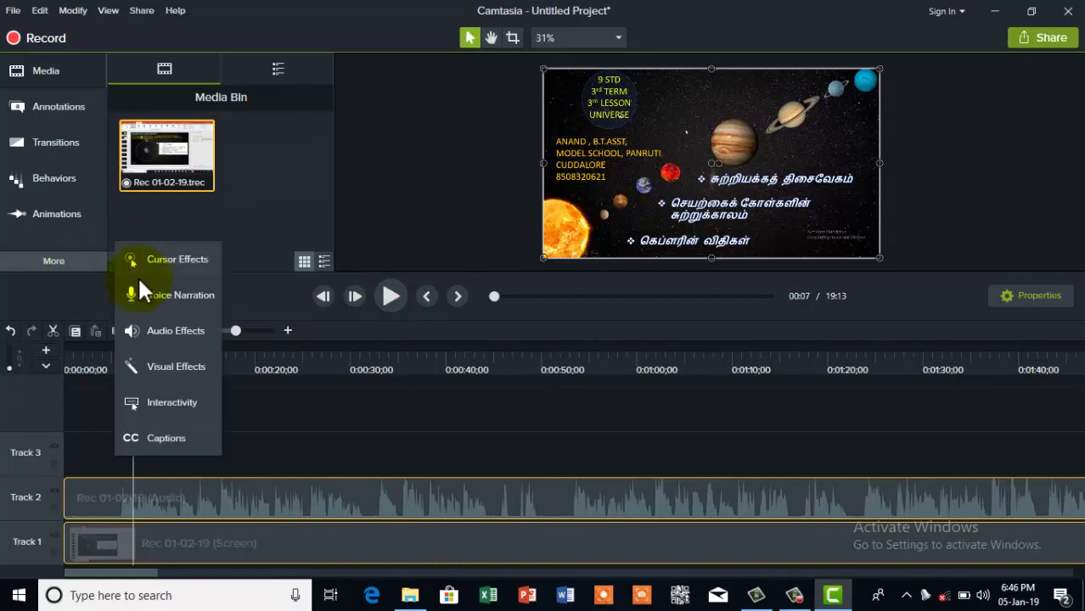
pyautogui.click(171, 330)
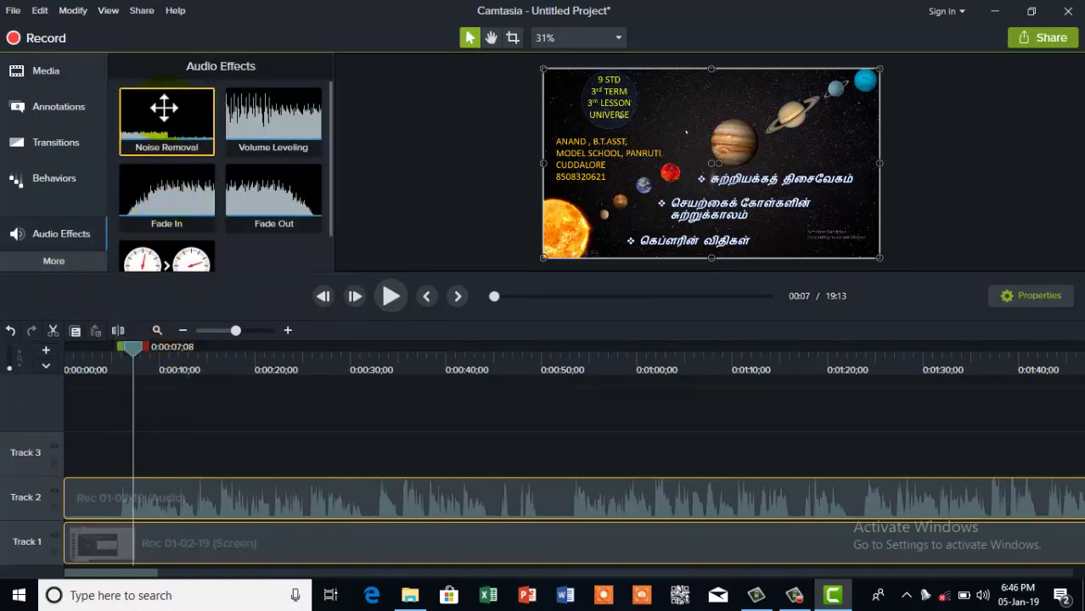
pyautogui.moveTo(158, 181); pyautogui.dragTo(144, 529)
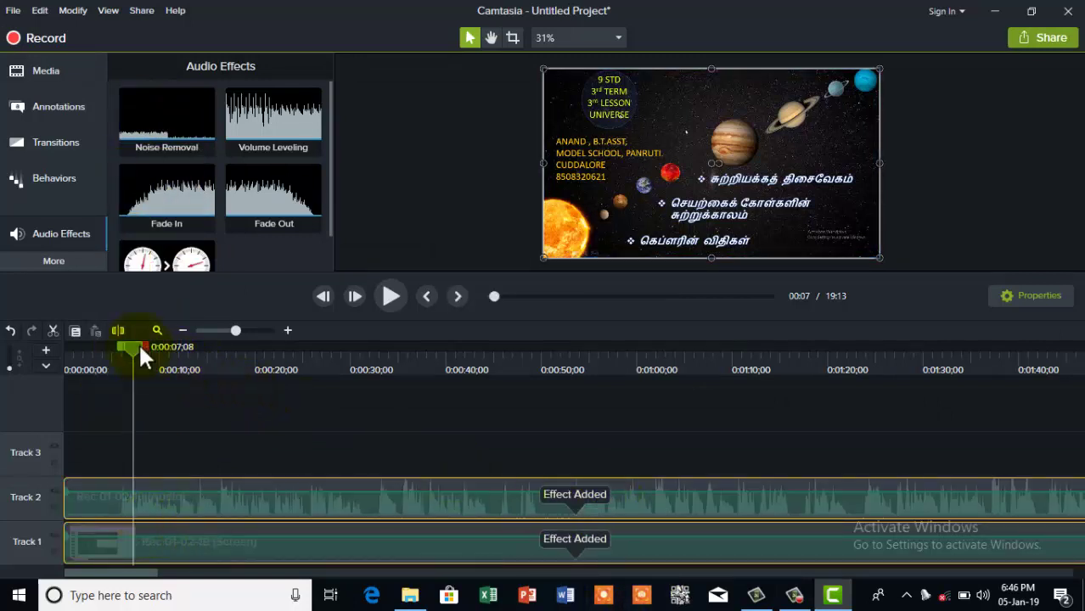
# Play the recording from the start to check the noise removal, and look through the remaining audio effects
pyautogui.moveTo(137, 343); pyautogui.dragTo(36, 363)
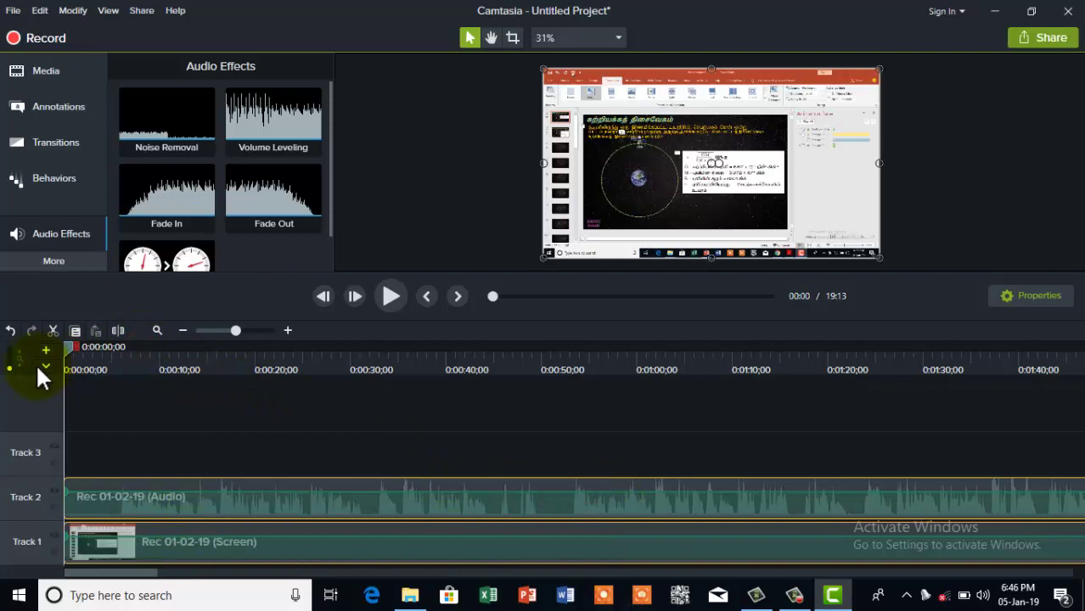
pyautogui.click(390, 295)
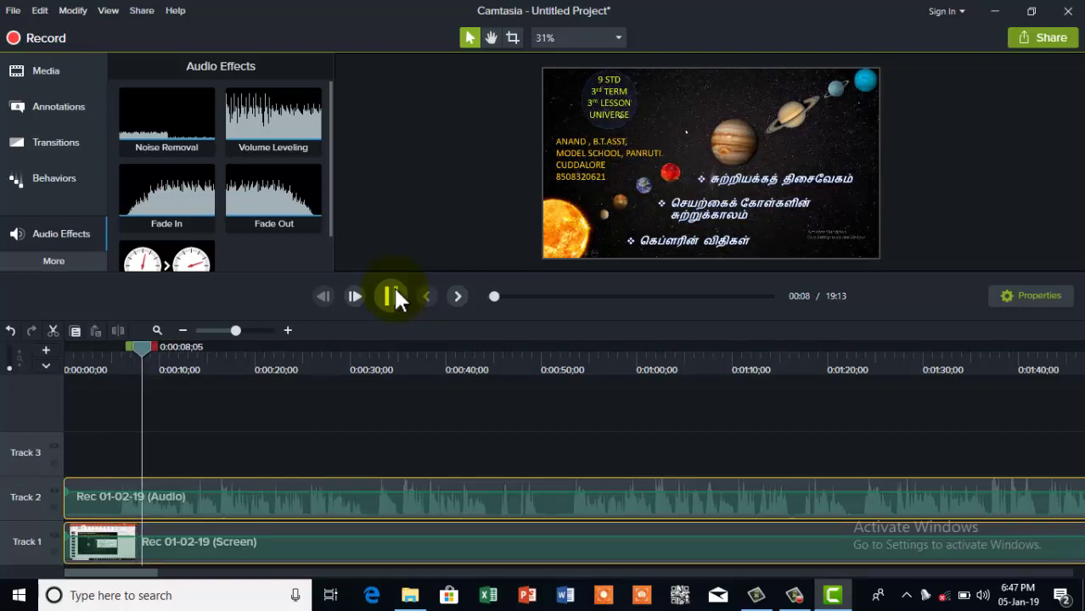
pyautogui.click(393, 294)
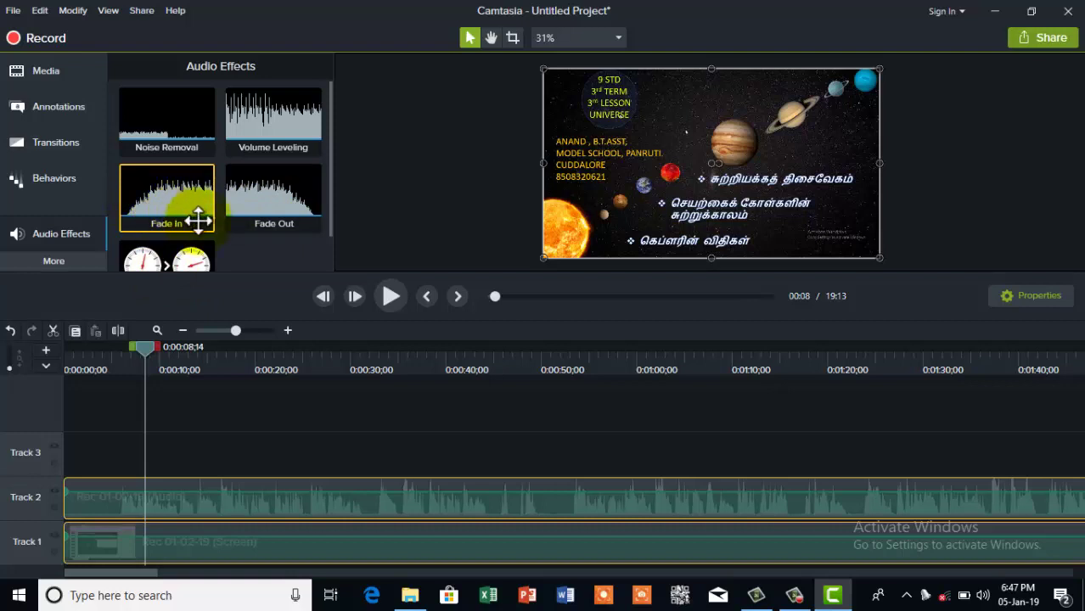
pyautogui.click(329, 209)
pyautogui.click(327, 242)
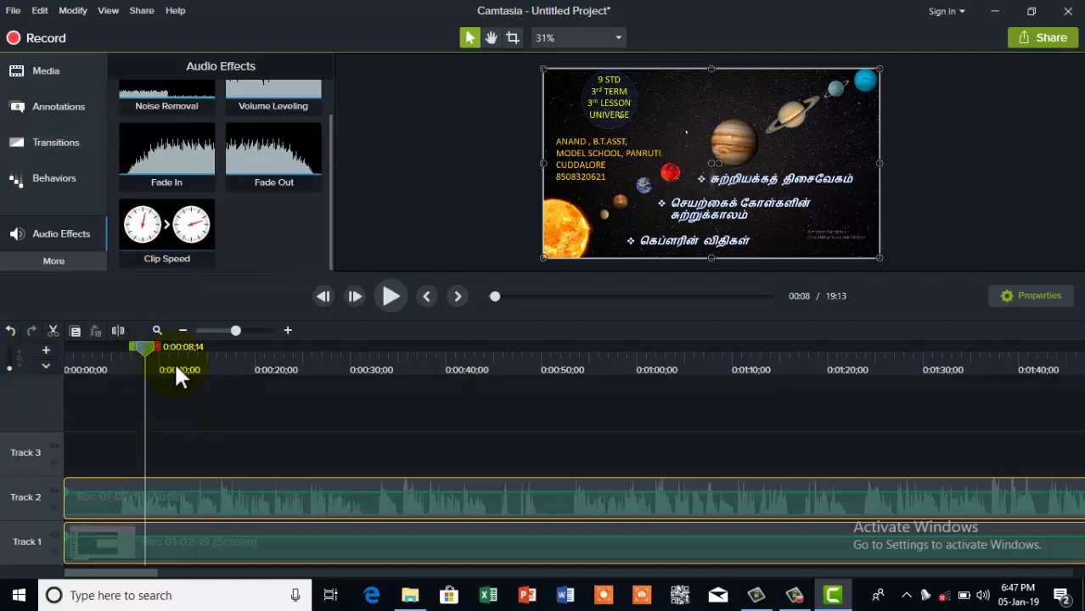
# Cut the opening section from 0:00:00;00 to about 0:00:05;17 out of both clips and play the new beginning
pyautogui.moveTo(143, 361); pyautogui.dragTo(109, 355)
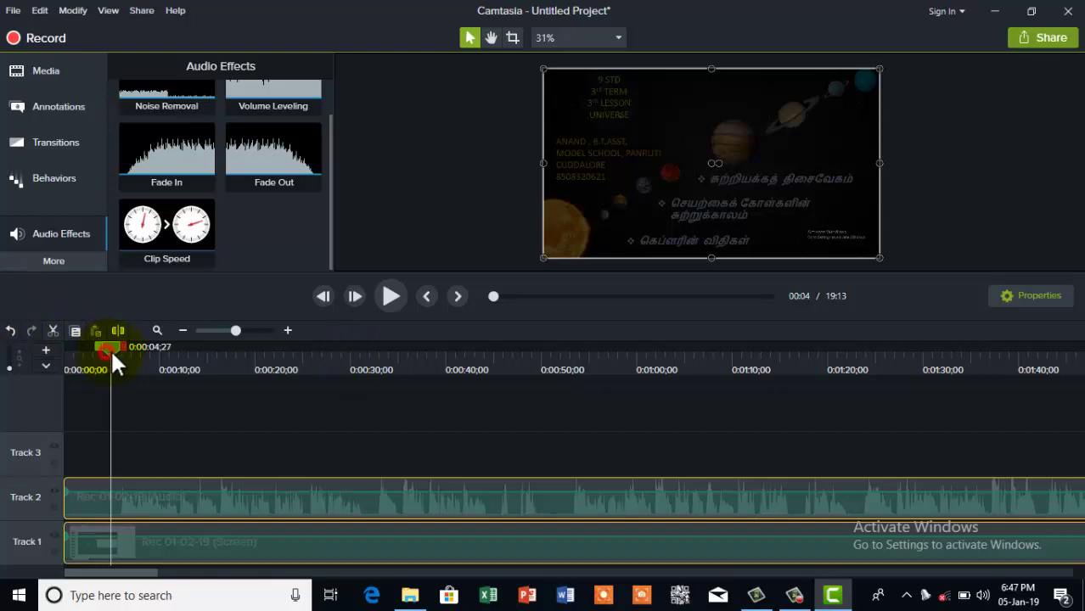
pyautogui.moveTo(111, 348); pyautogui.dragTo(17, 366)
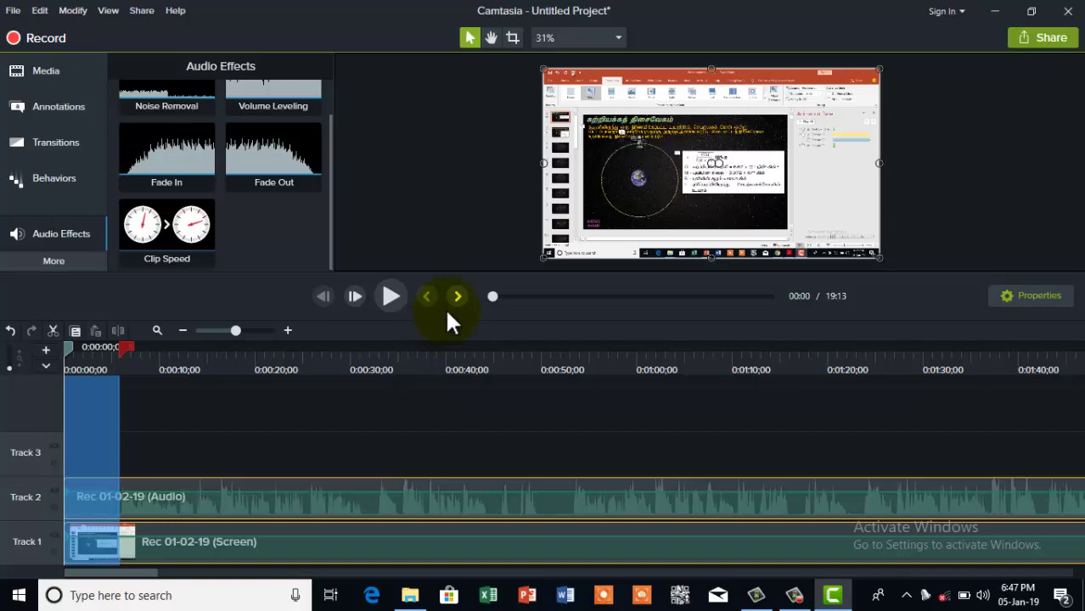
pyautogui.click(116, 360)
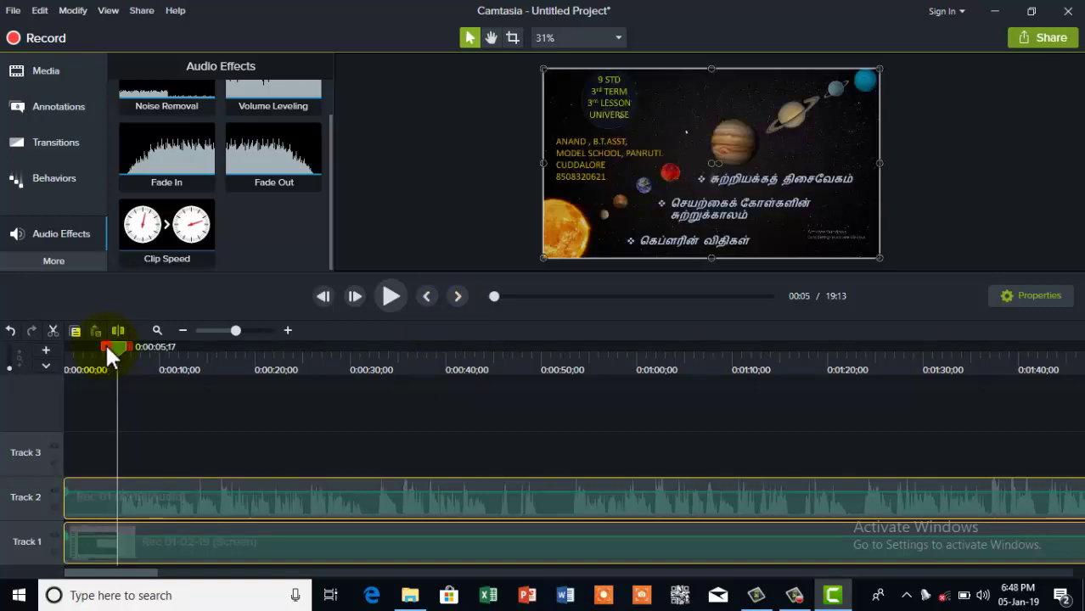
pyautogui.moveTo(105, 342); pyautogui.dragTo(4, 391)
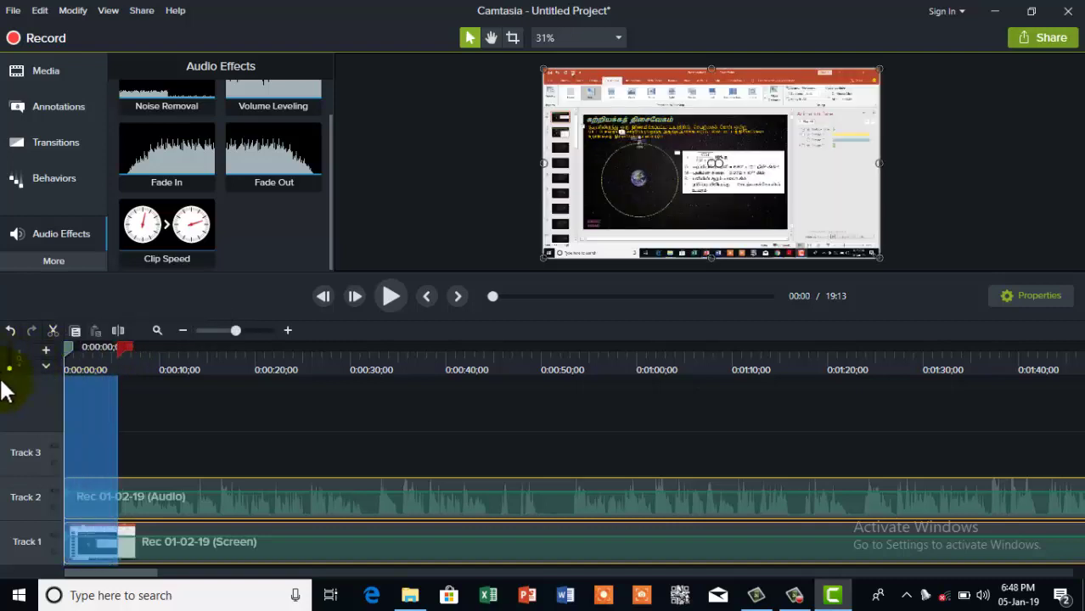
pyautogui.click(54, 328)
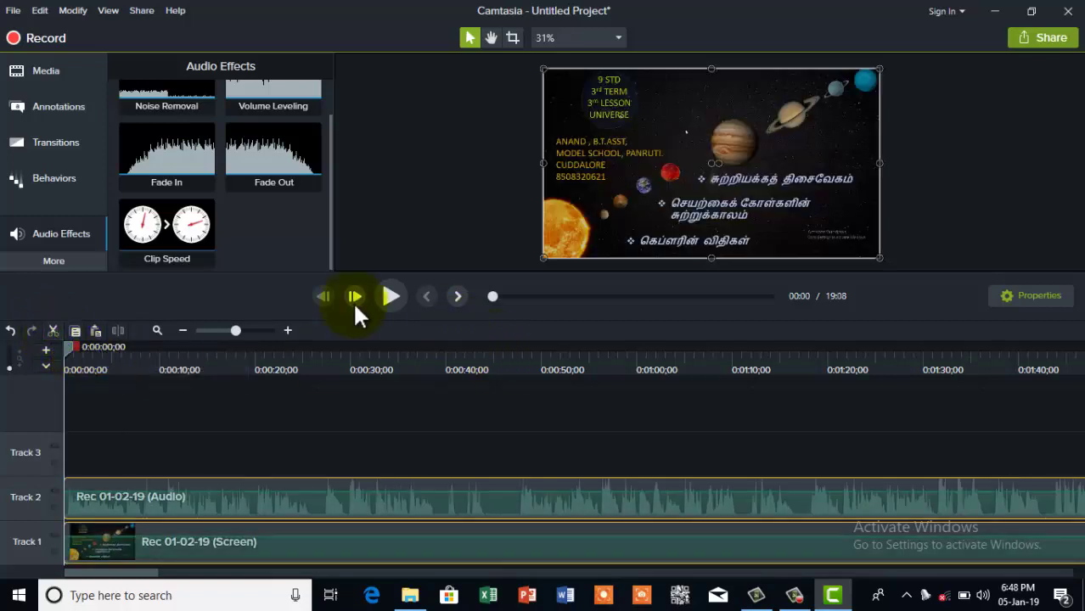
pyautogui.click(390, 295)
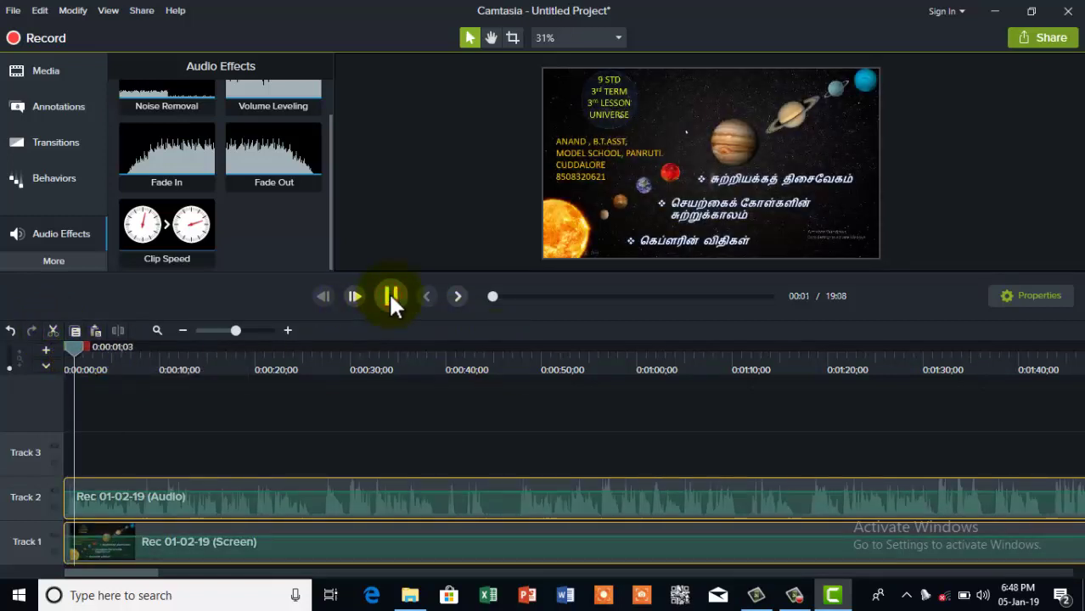
pyautogui.click(390, 296)
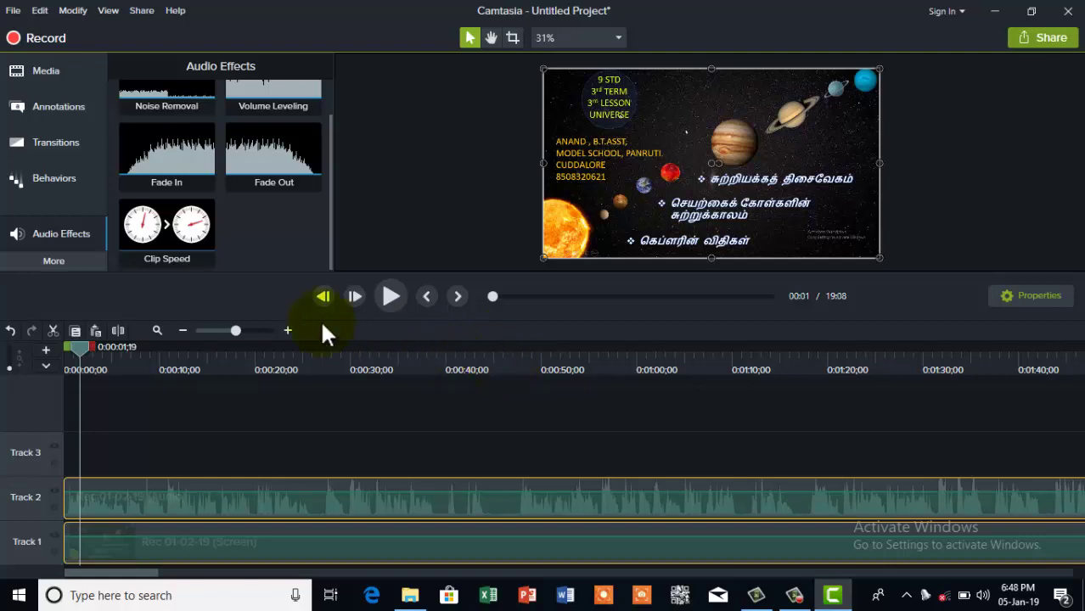
# Cut the section from 0:00:44;03 to 0:00:47;26 out of both the audio and screen clips
pyautogui.moveTo(78, 352); pyautogui.dragTo(514, 357)
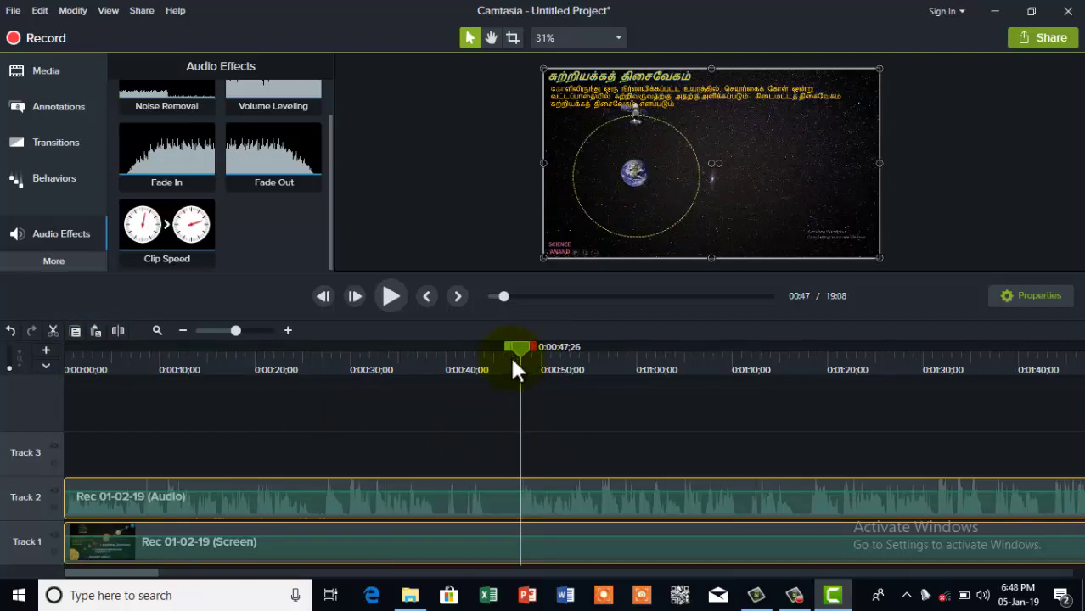
pyautogui.moveTo(513, 355); pyautogui.dragTo(476, 362)
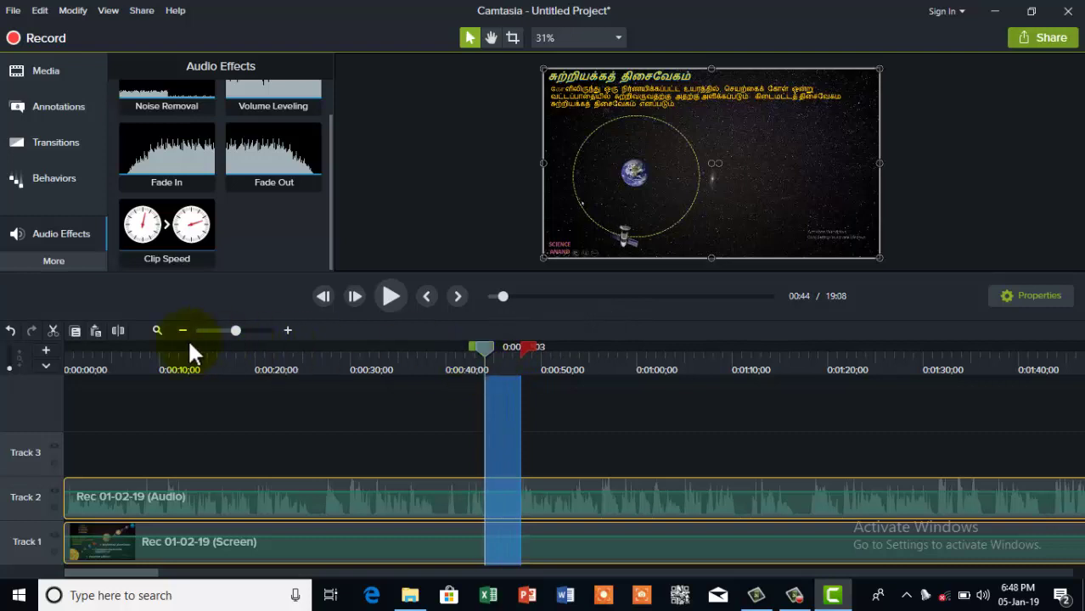
pyautogui.click(51, 327)
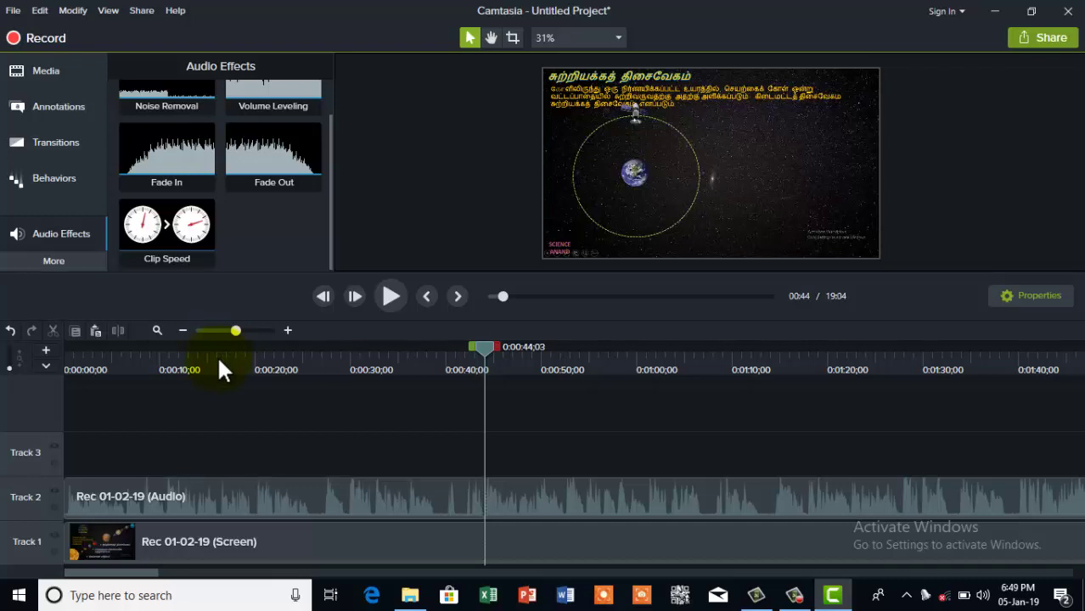
# Return the playhead to the start of the timeline and apply the Cursor Highlight effect to the screen clip on Track 1
pyautogui.click(70, 261)
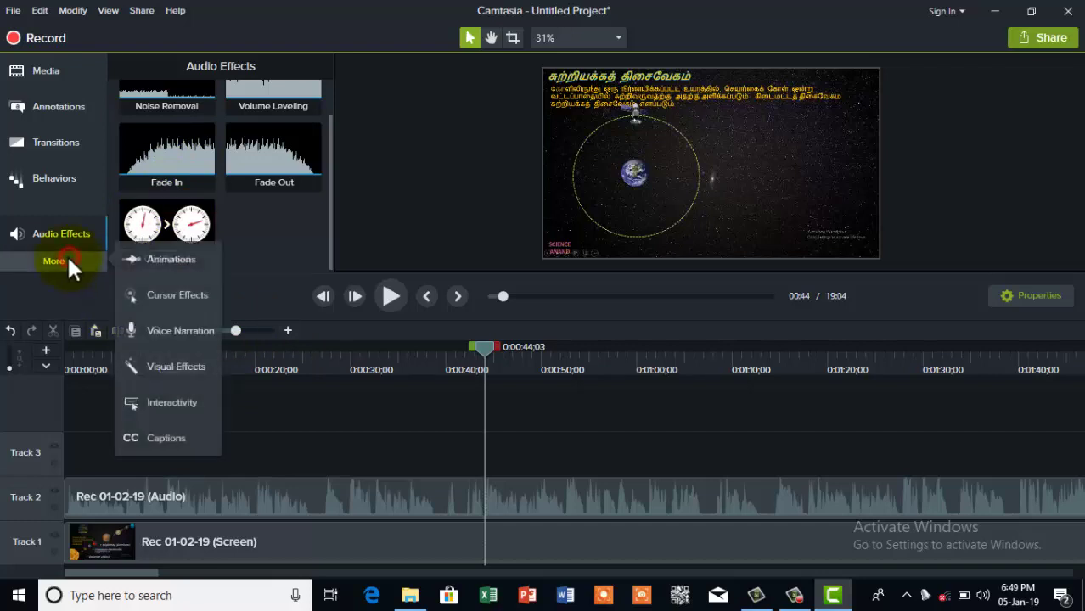
pyautogui.click(177, 298)
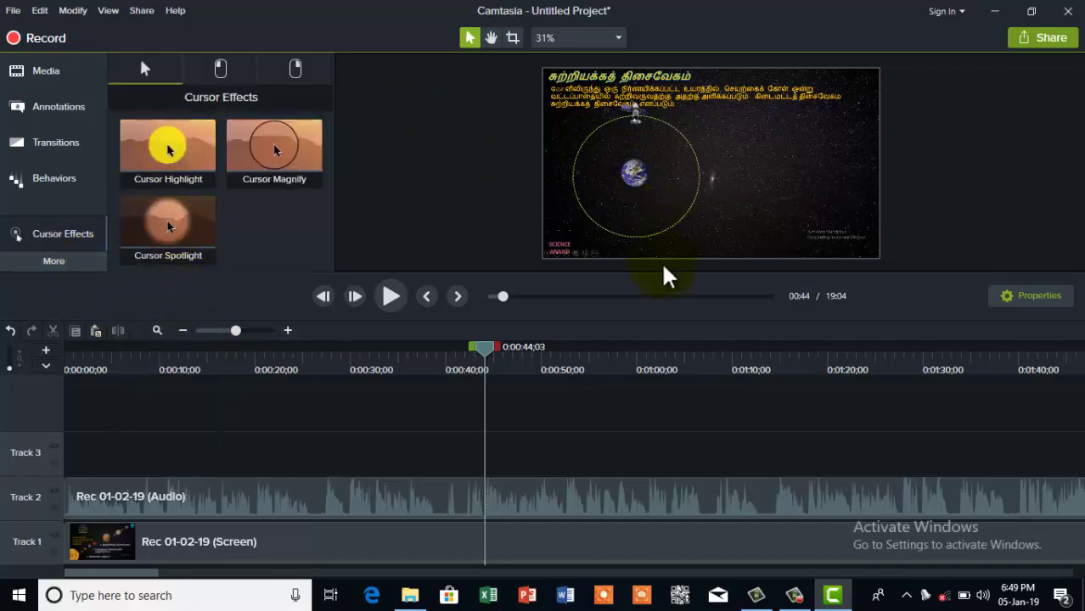
pyautogui.moveTo(476, 348); pyautogui.dragTo(217, 365)
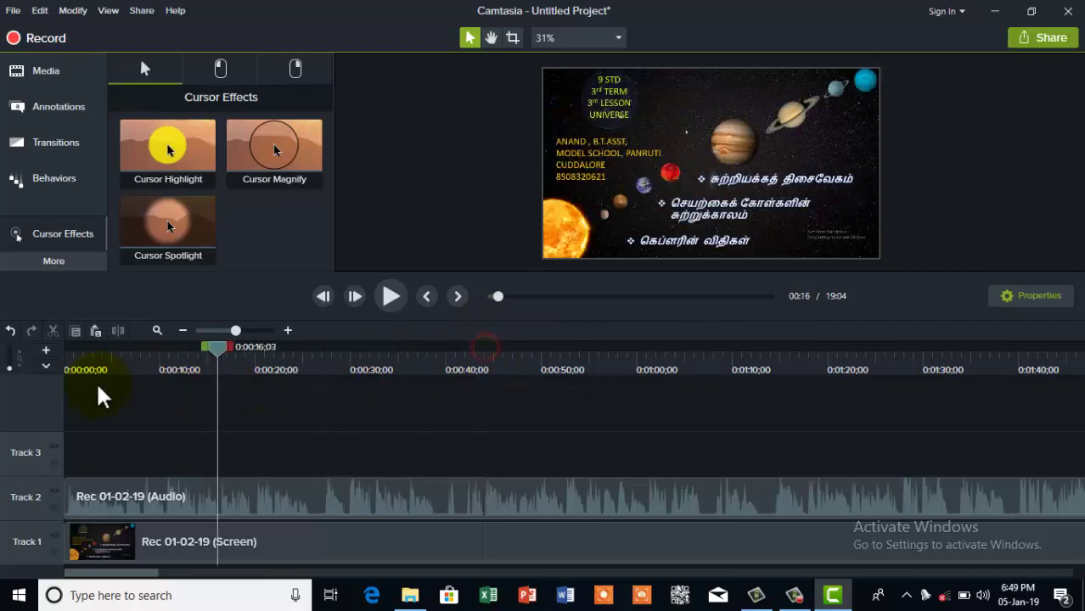
pyautogui.hotkey('ctrl', 'Home')
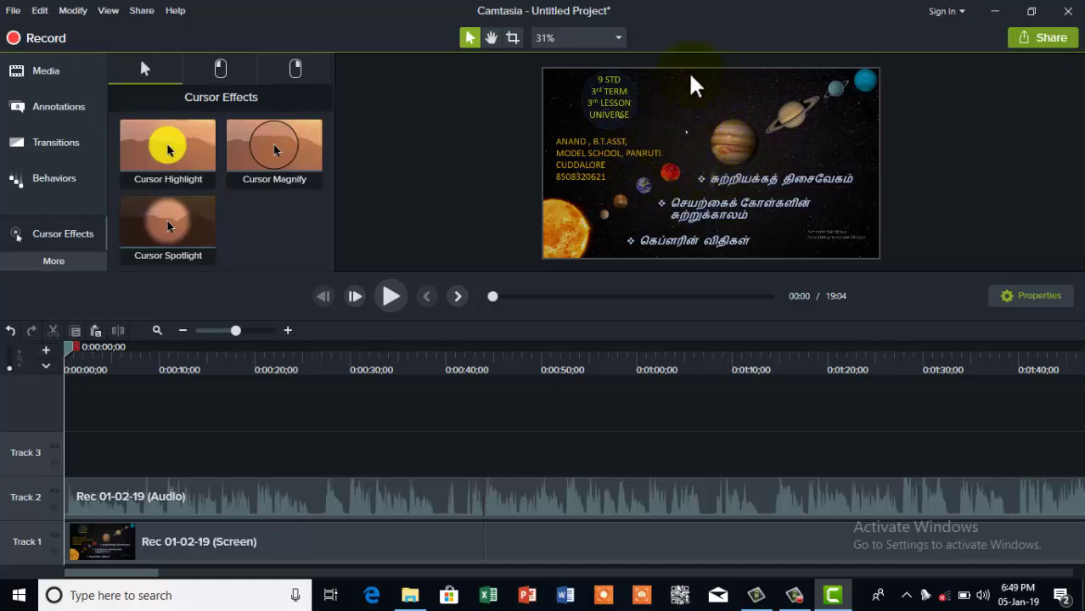
pyautogui.moveTo(607, 183); pyautogui.dragTo(775, 122)
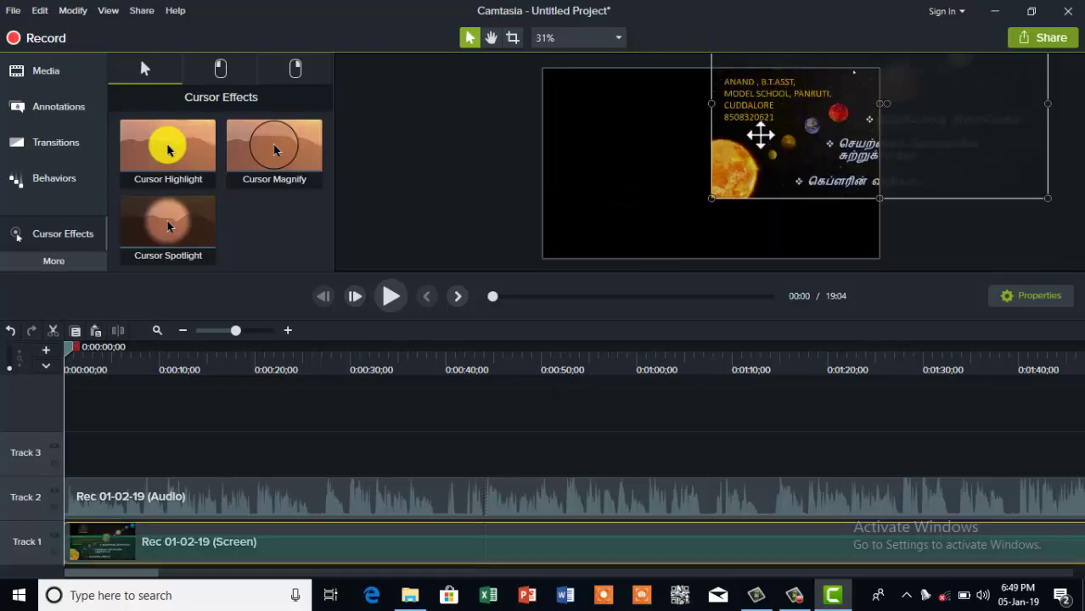
pyautogui.hotkey('ctrl', 'z')
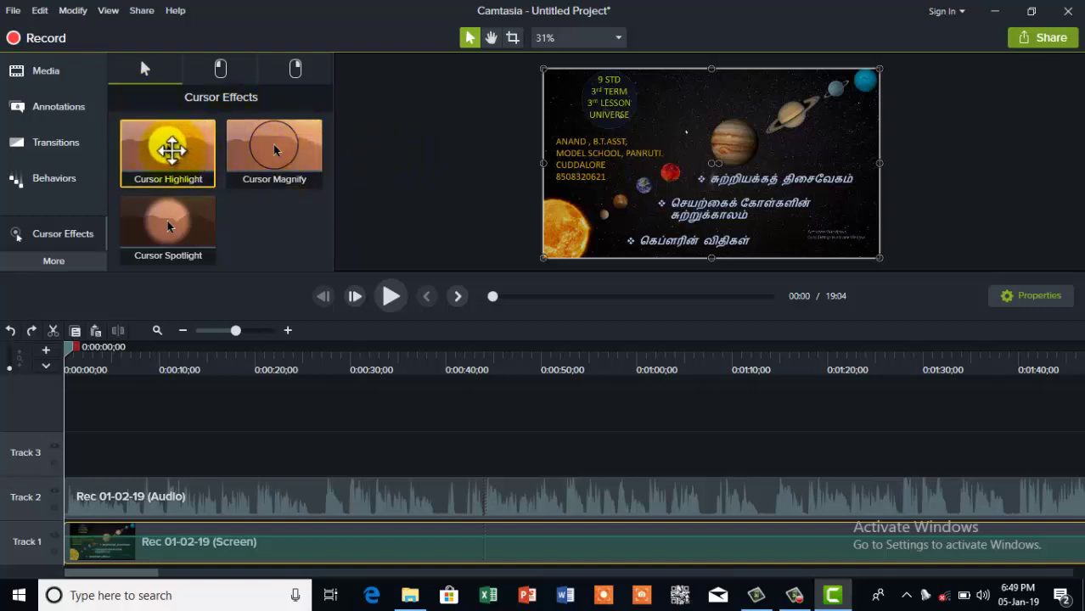
pyautogui.moveTo(170, 150); pyautogui.dragTo(138, 548)
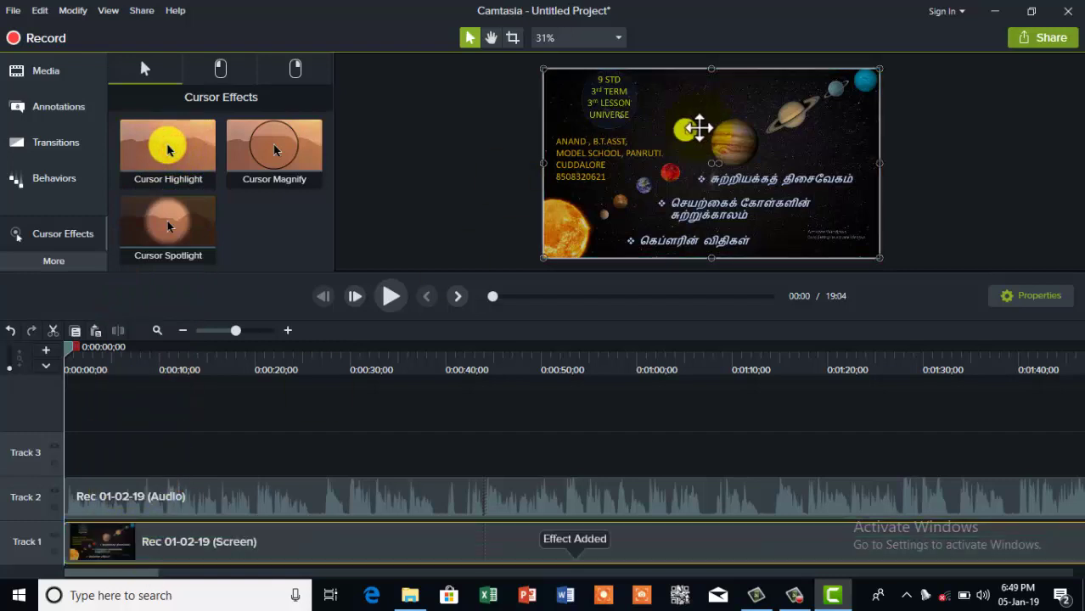
# Look at the Left Click cursor effects and split both the audio and screen clips at 0:01:13;20
pyautogui.click(217, 75)
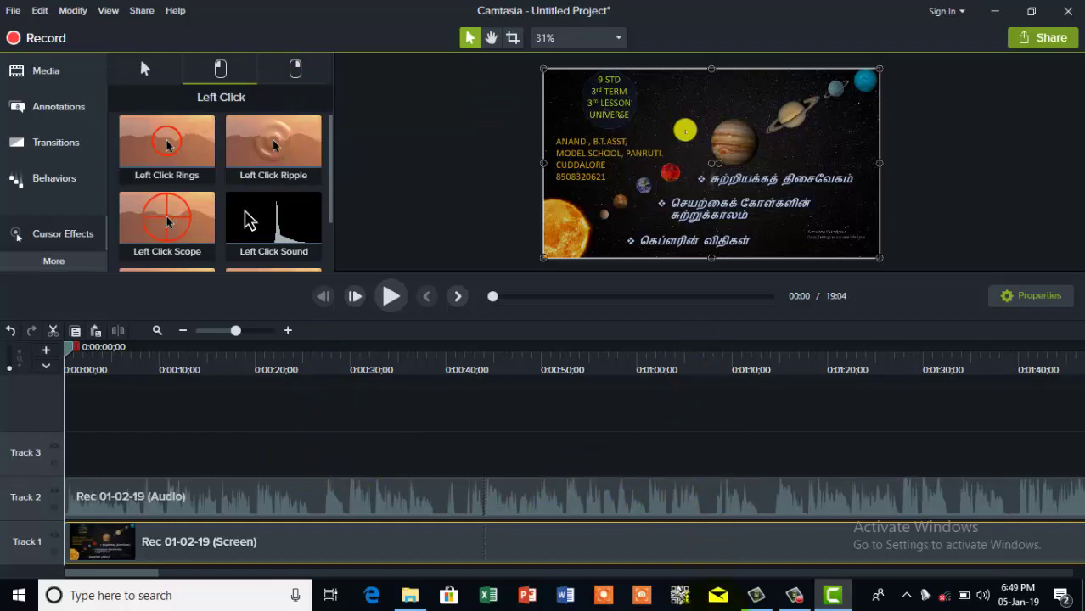
pyautogui.click(700, 509)
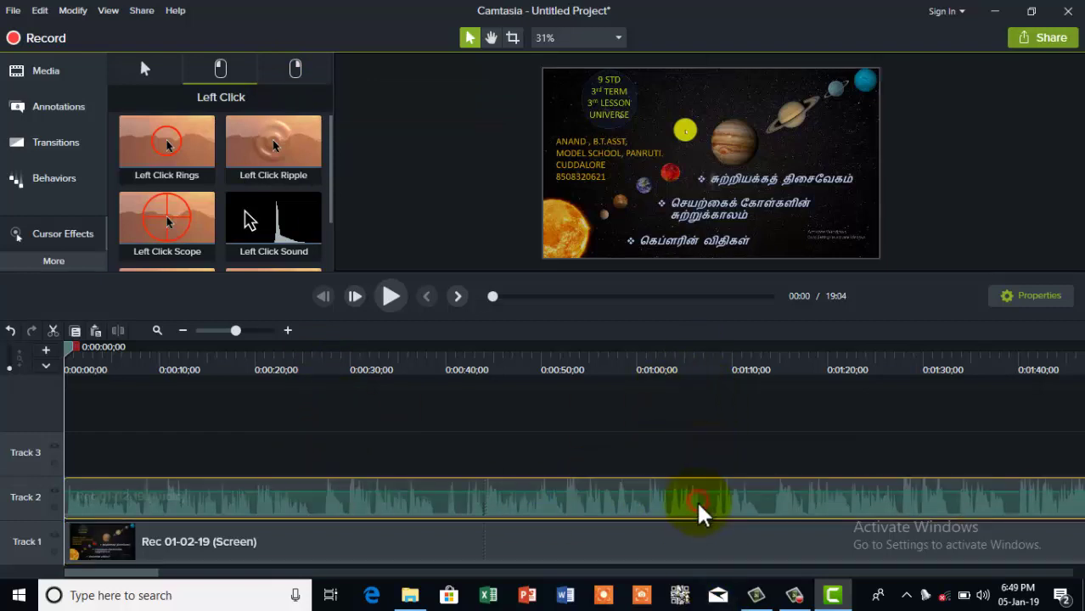
pyautogui.keyDown('ctrl'); pyautogui.click(685, 542); pyautogui.keyUp('ctrl')
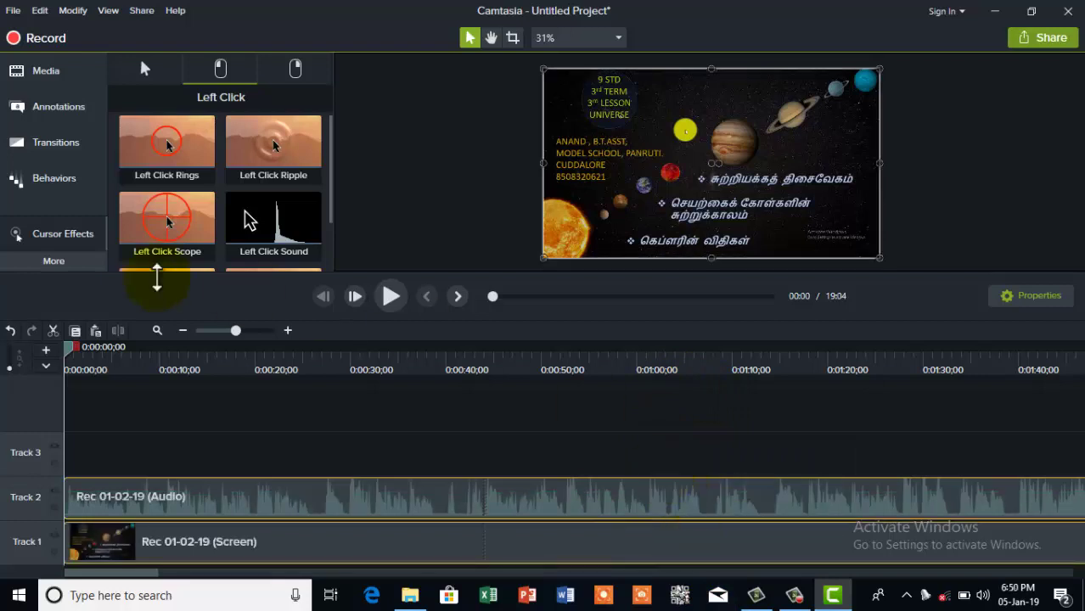
pyautogui.moveTo(69, 356); pyautogui.dragTo(770, 450)
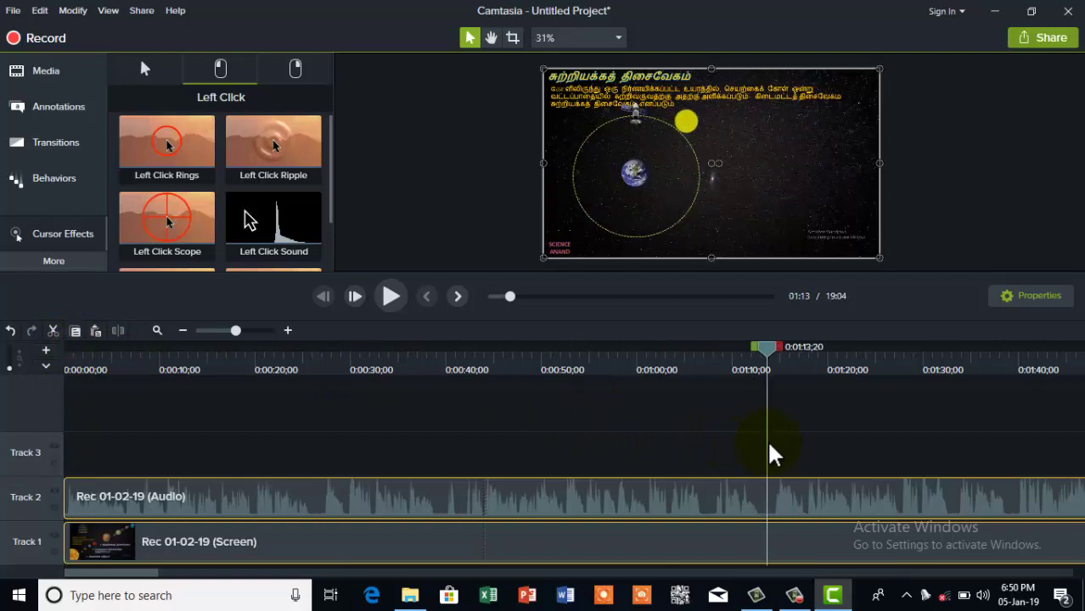
pyautogui.click(120, 336)
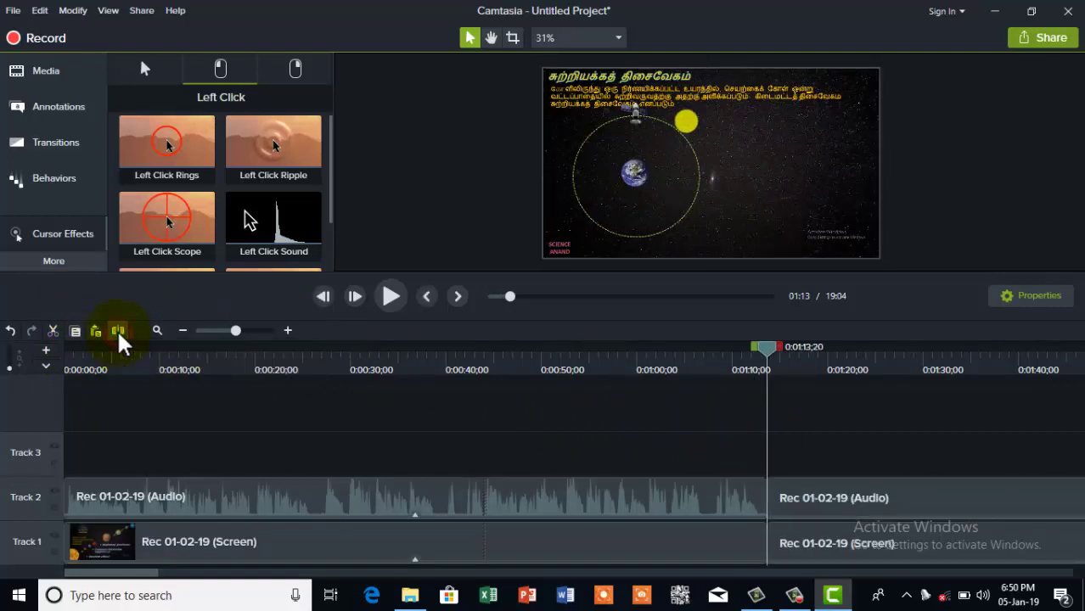
# Try moving the split-off audio and screen segments along the timeline, together and separately, and undo the moves and the split
pyautogui.click(883, 552)
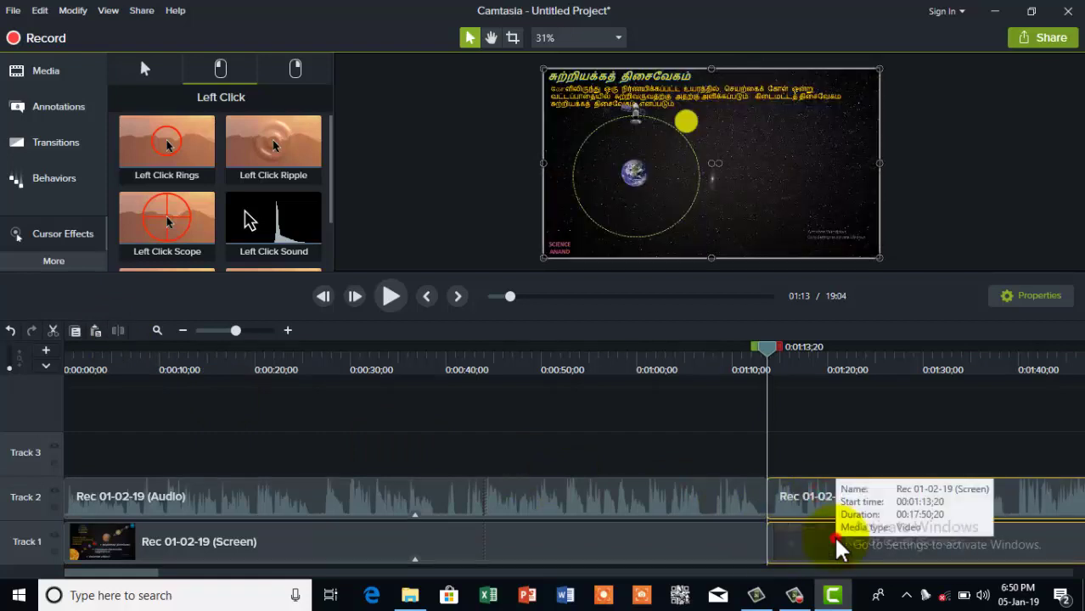
pyautogui.moveTo(836, 548); pyautogui.dragTo(1024, 526)
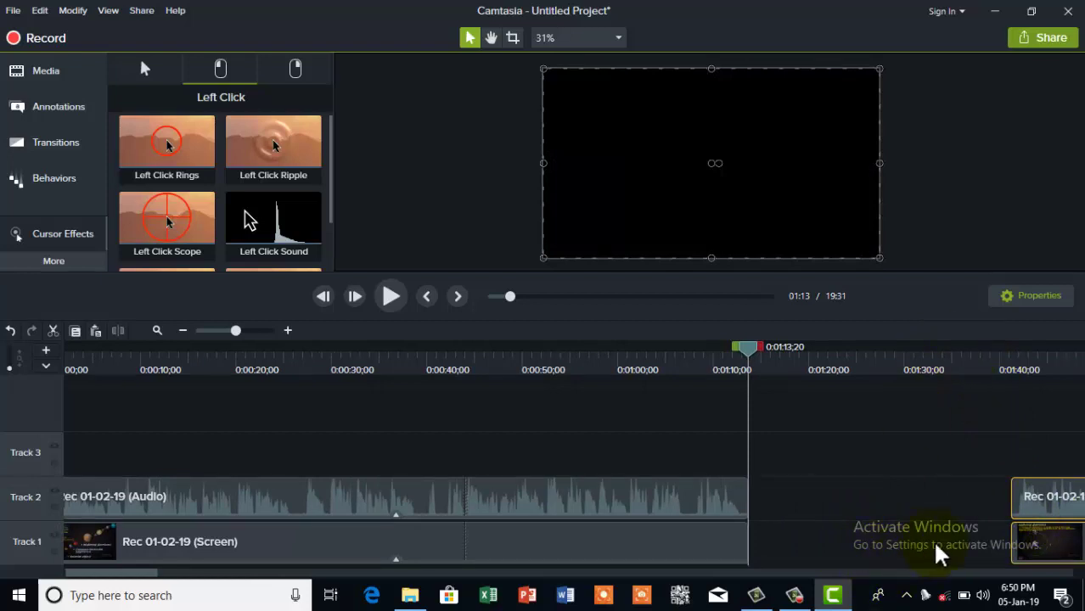
pyautogui.moveTo(1071, 556); pyautogui.dragTo(867, 422)
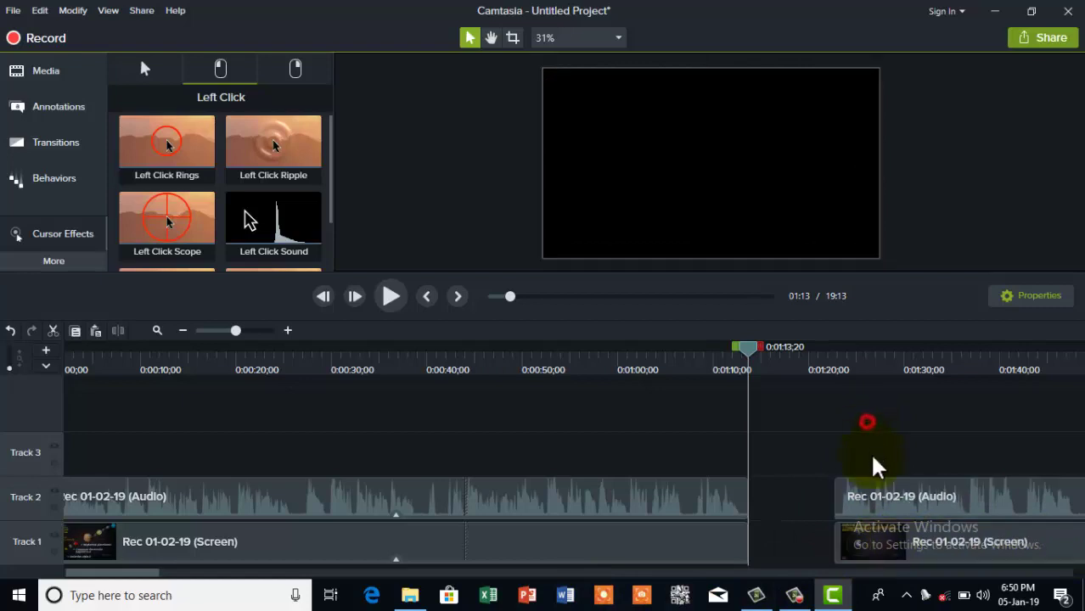
pyautogui.moveTo(920, 501); pyautogui.dragTo(780, 509)
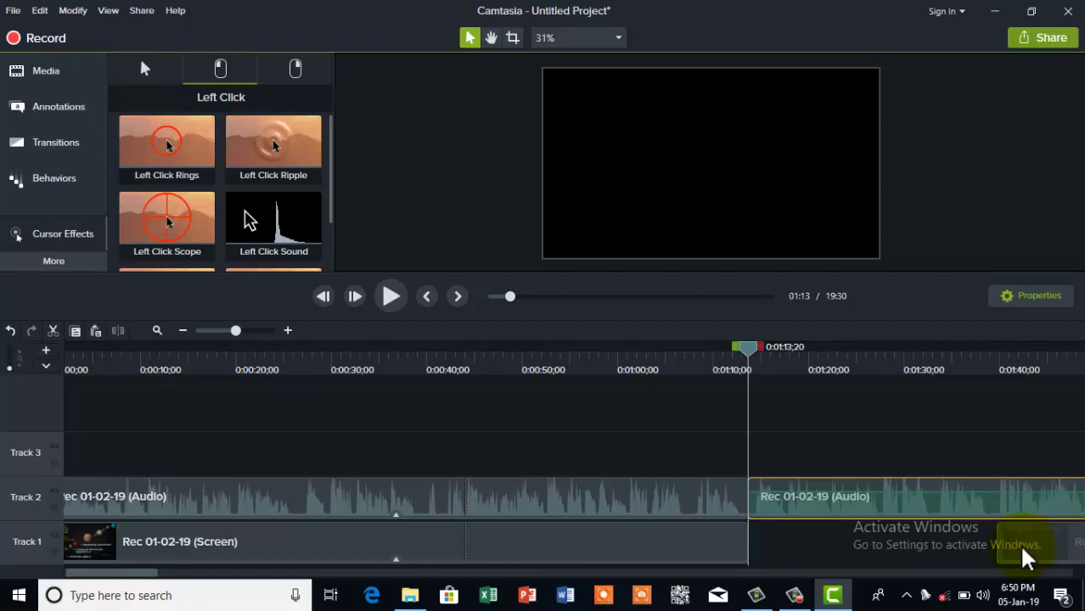
pyautogui.moveTo(945, 514); pyautogui.dragTo(1072, 499)
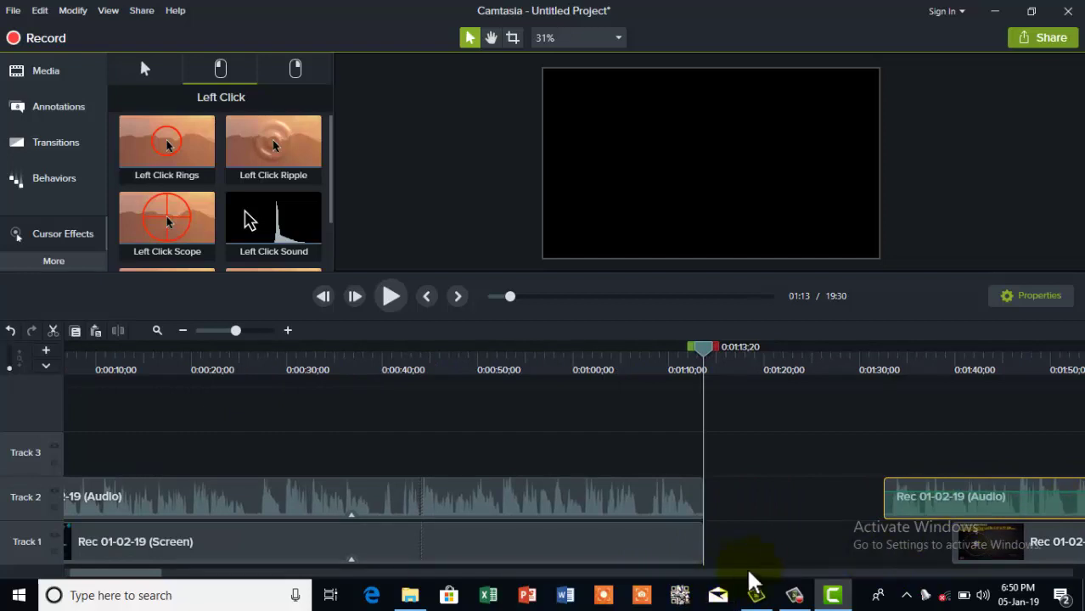
pyautogui.hotkey('ctrl', 'z')
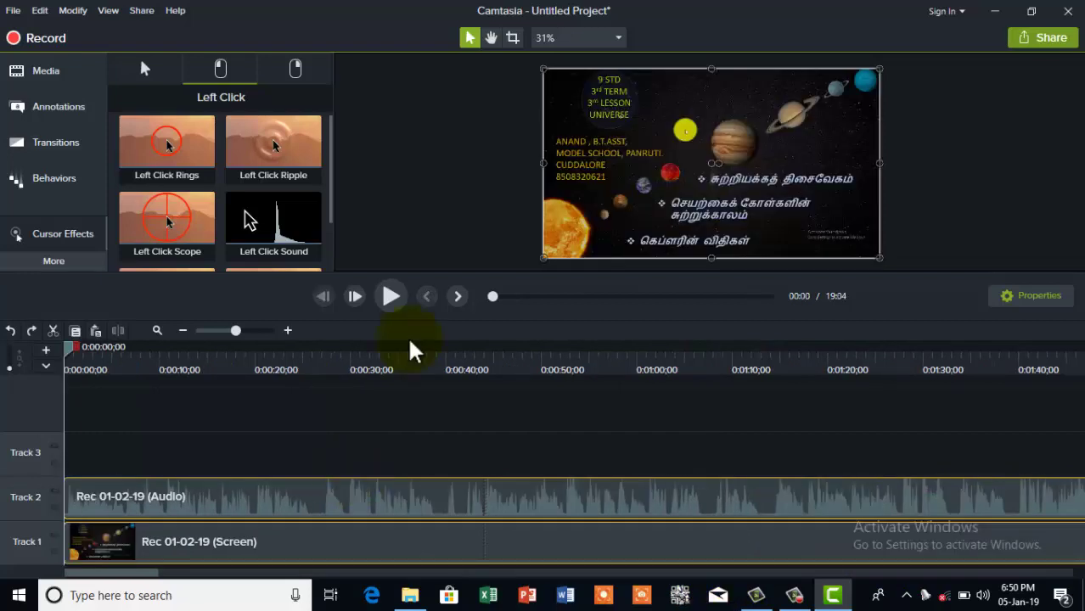
# Import the Wedding Piano - AShamaluevMusic audio file from the Desktop's New folder (3) into the Media Bin
pyautogui.click(59, 71)
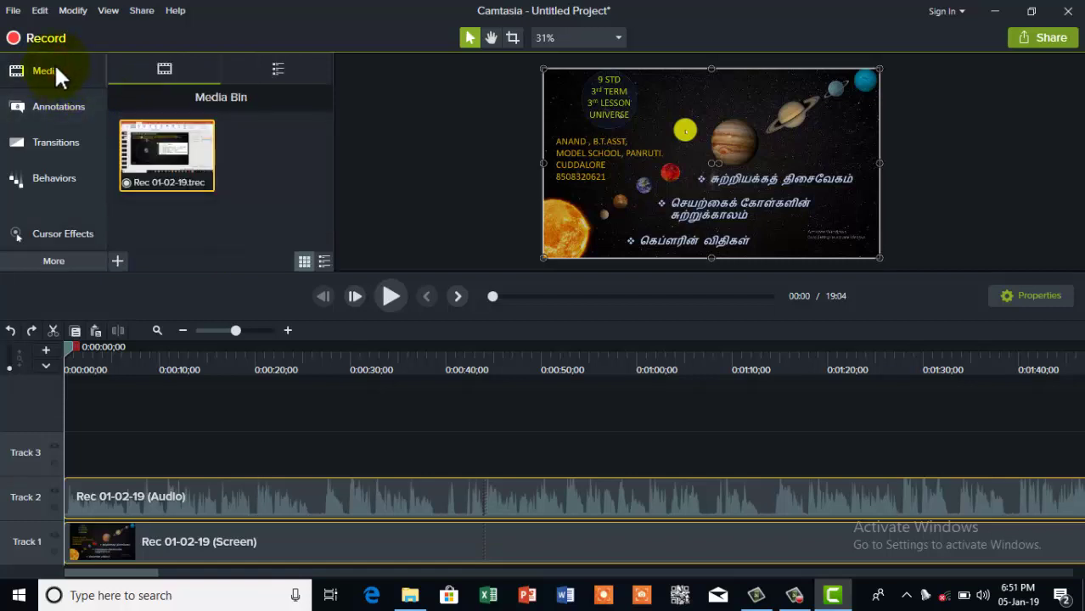
pyautogui.rightClick(253, 152)
pyautogui.click(294, 159)
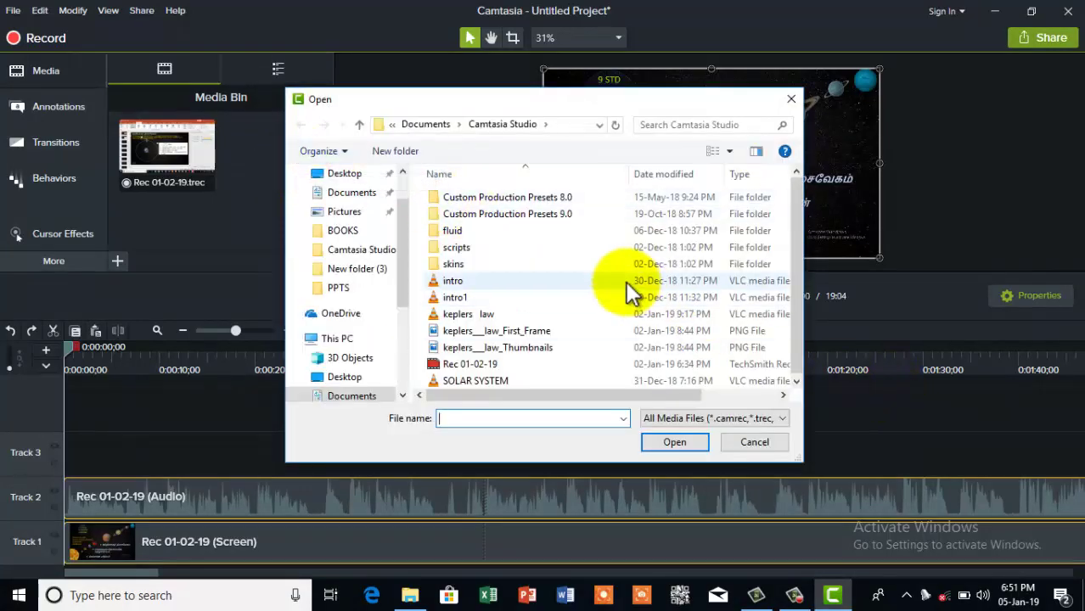
pyautogui.click(357, 268)
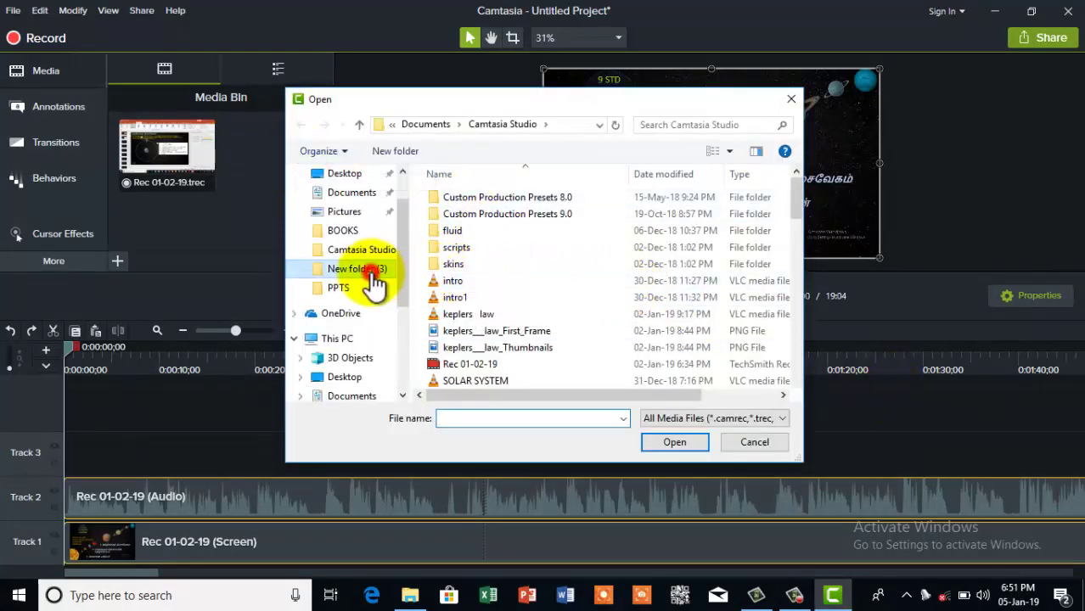
pyautogui.moveTo(813, 352); pyautogui.dragTo(811, 392)
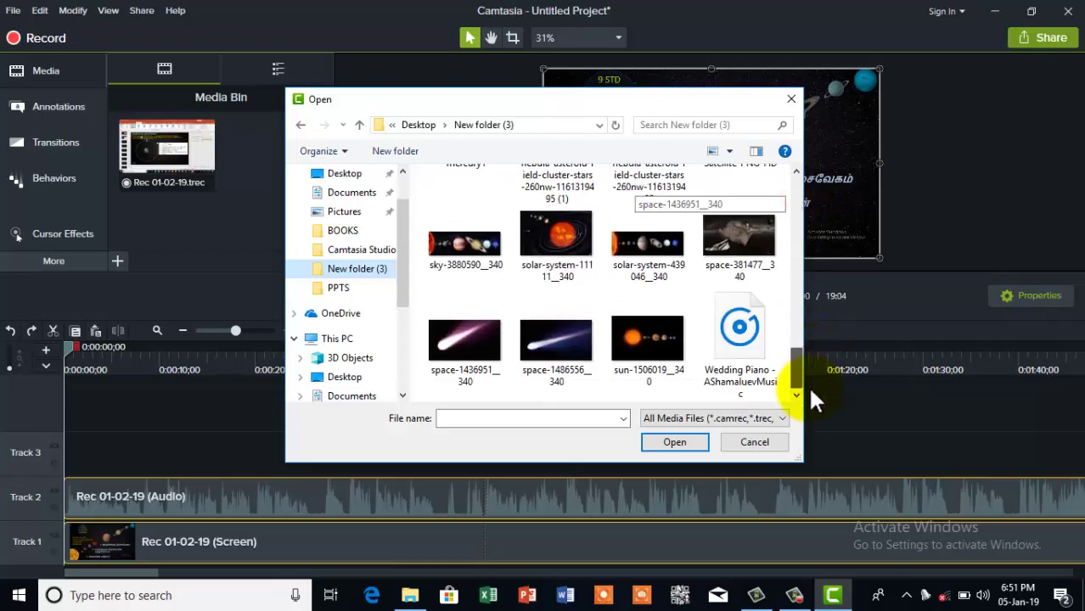
pyautogui.doubleClick(752, 339)
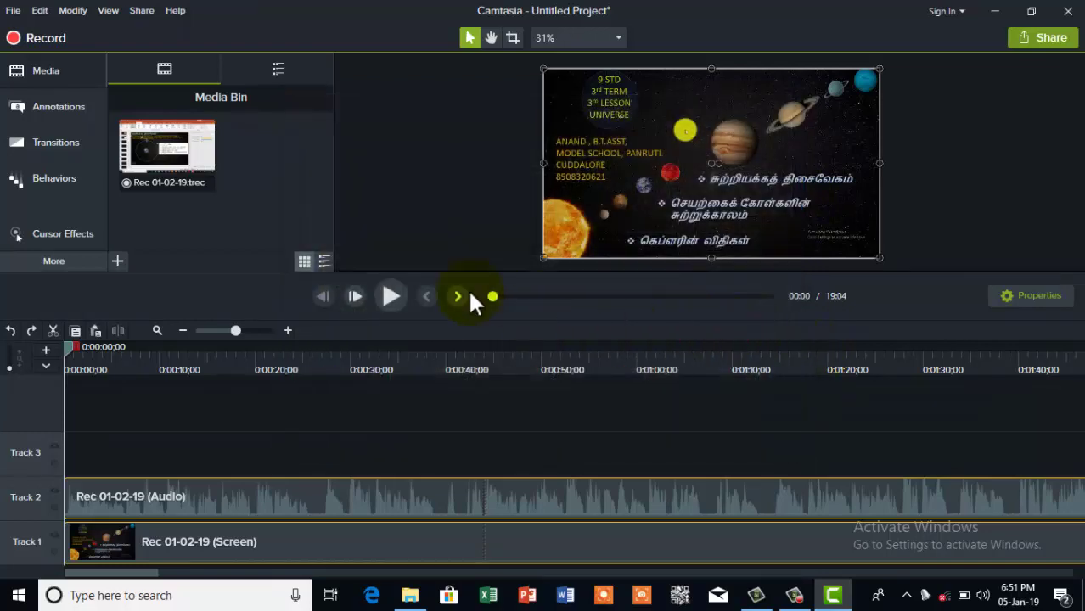
# Place the Wedding Piano music on Track 3 at the start of the timeline and play a few seconds of the mix
pyautogui.moveTo(278, 173); pyautogui.dragTo(19, 456)
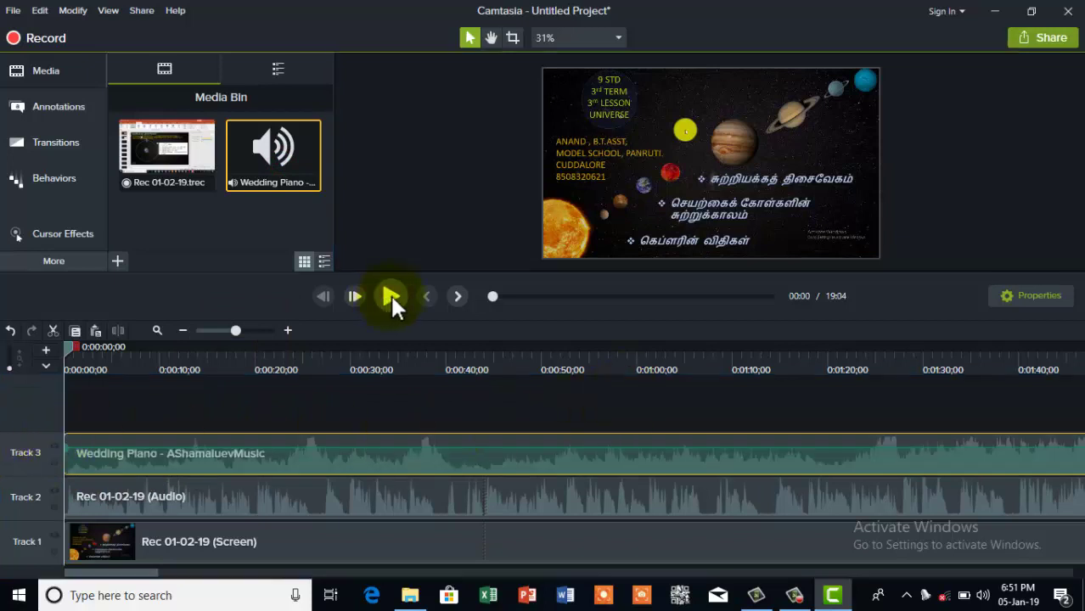
pyautogui.click(391, 296)
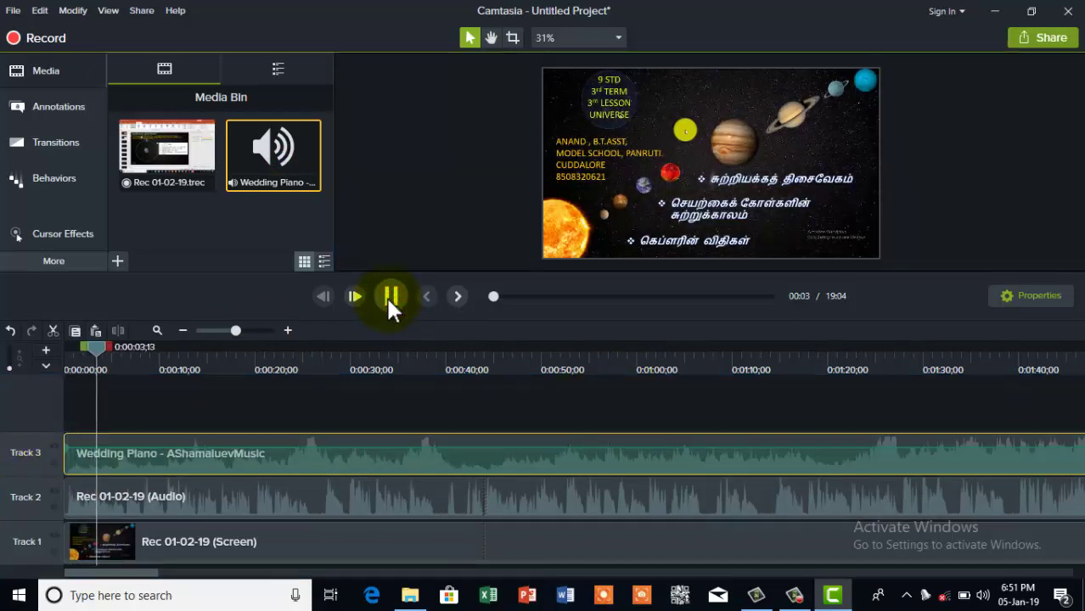
pyautogui.click(390, 296)
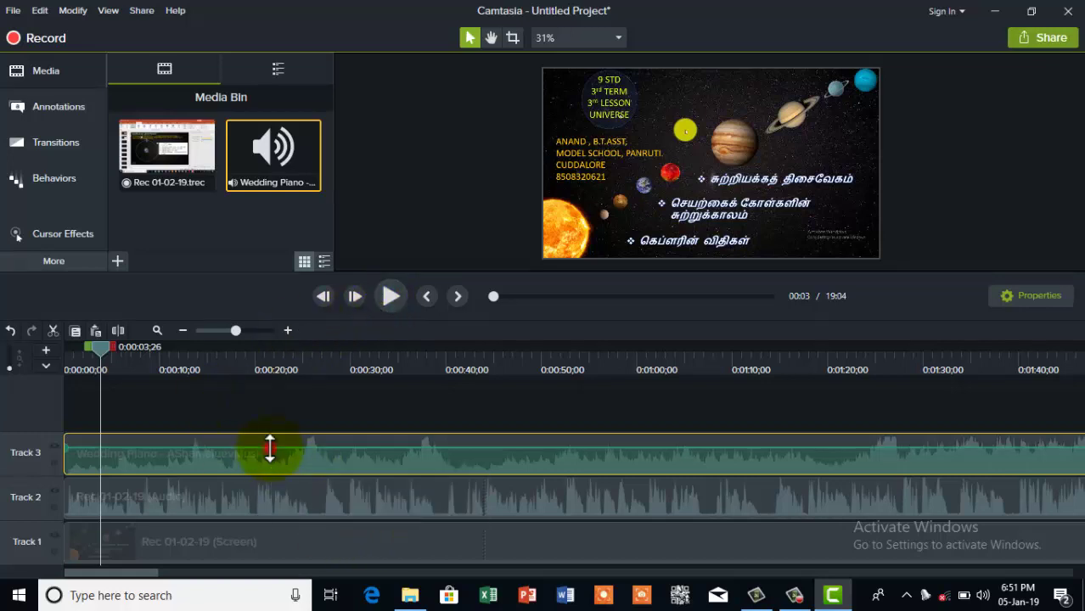
# Lower the Track 3 music clip's volume to near its minimum and play the mix to check the balance
pyautogui.moveTo(270, 450); pyautogui.dragTo(332, 478)
pyautogui.click(395, 297)
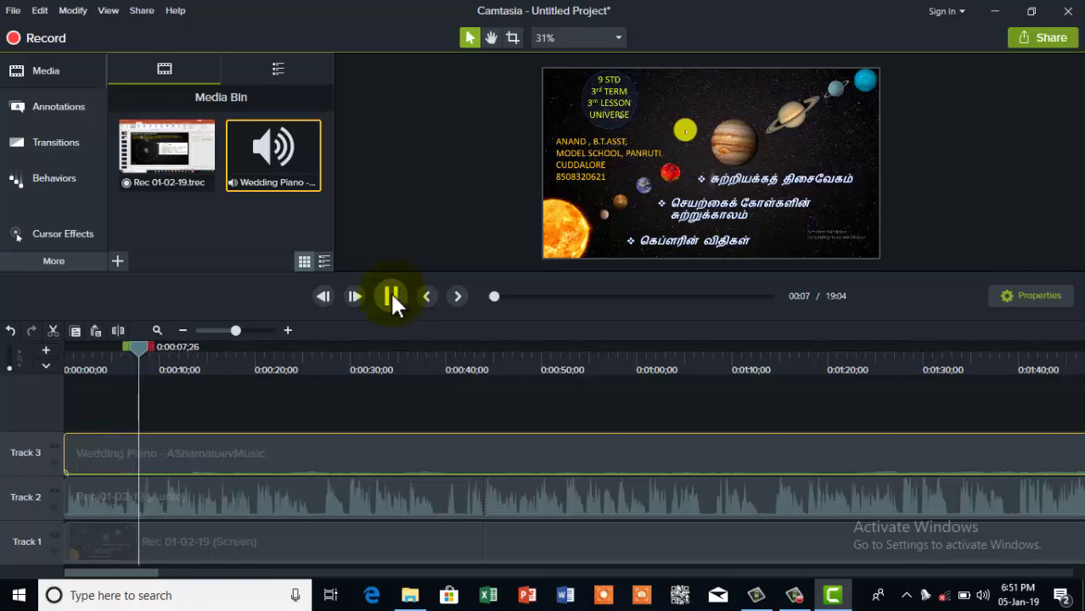
pyautogui.click(392, 297)
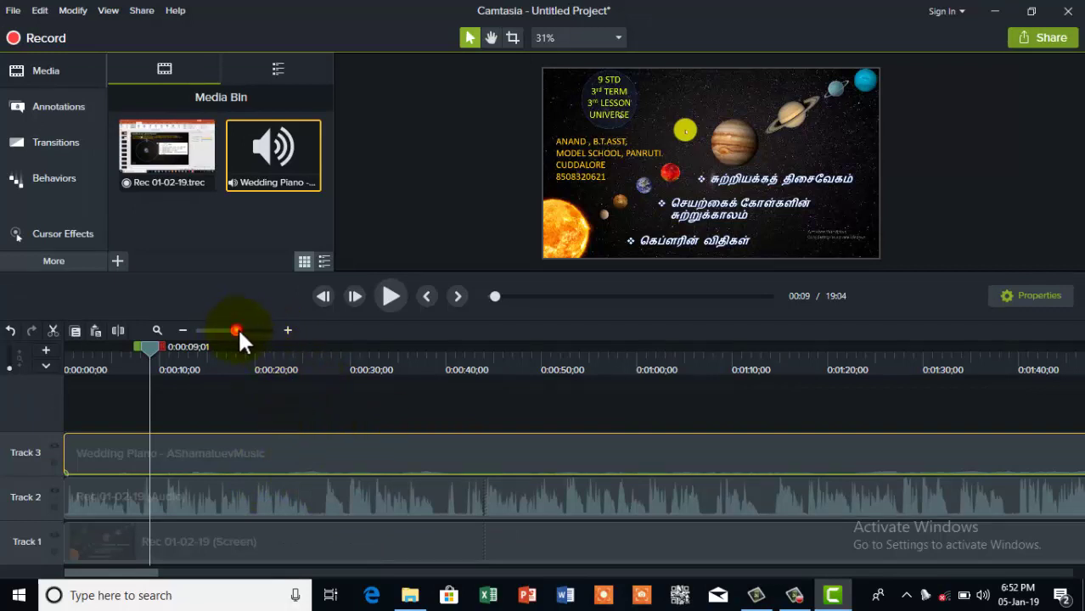
# Copy the Wedding Piano clip and paste it on Track 3 at 0:03:37;28, 0:07:16;22 and 0:11:16;19
pyautogui.moveTo(237, 330); pyautogui.dragTo(259, 330)
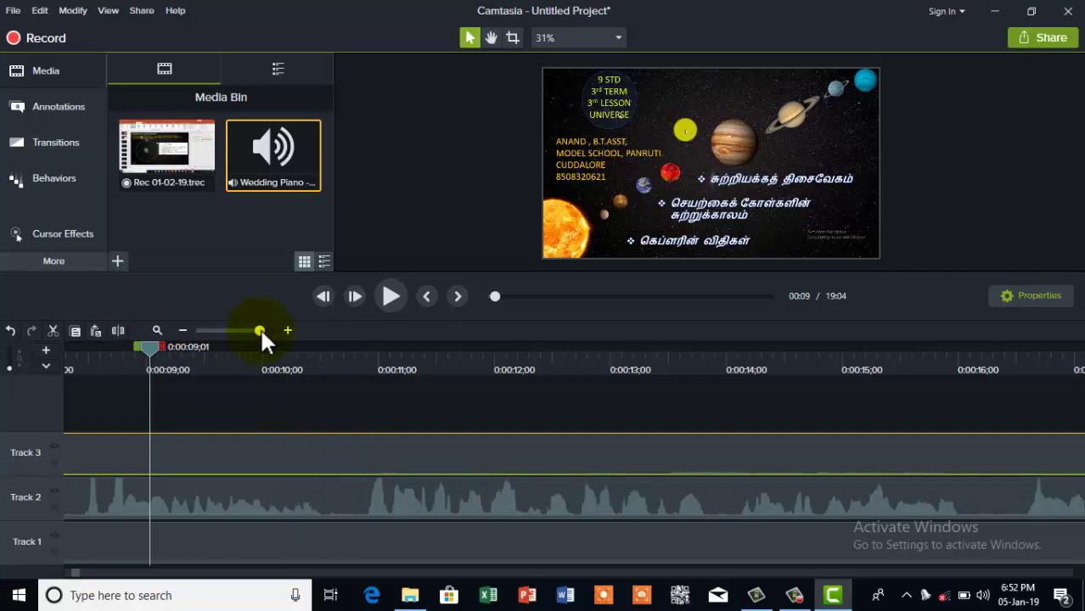
pyautogui.moveTo(260, 330); pyautogui.dragTo(216, 339)
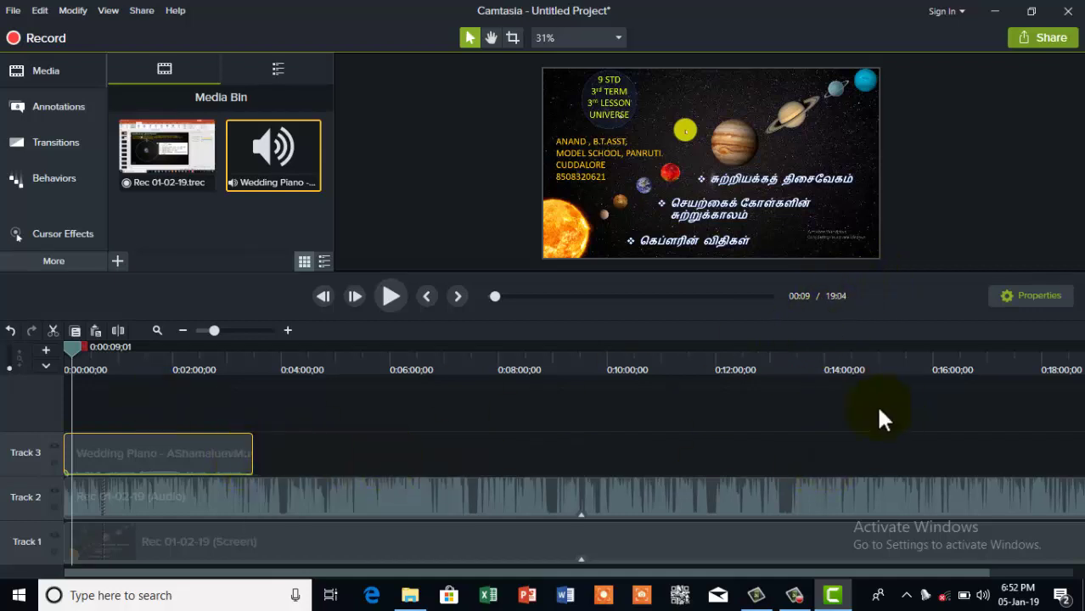
pyautogui.click(140, 459)
pyautogui.click(262, 352)
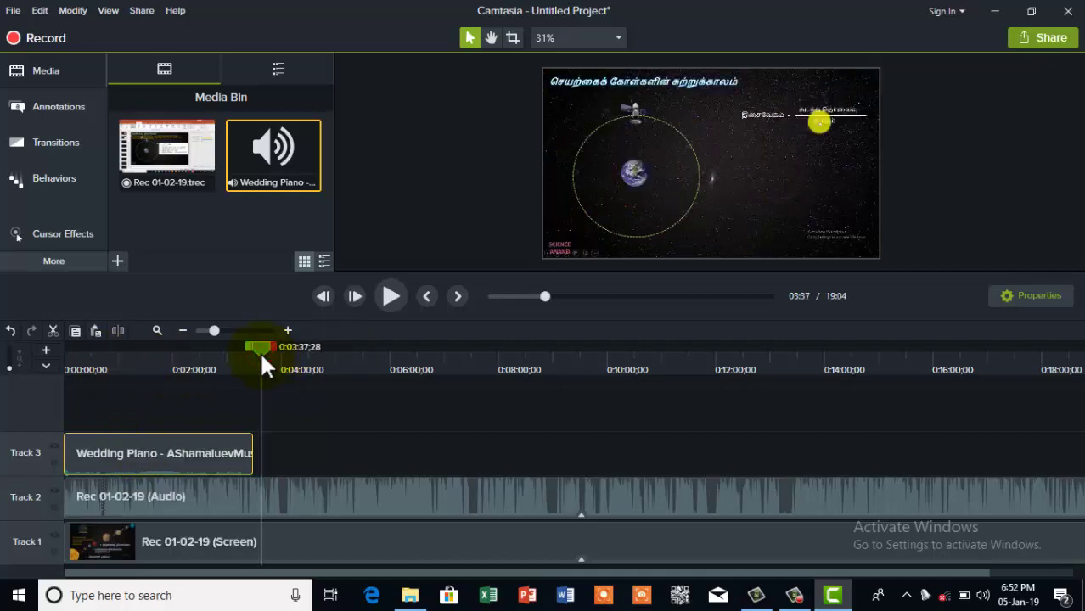
pyautogui.hotkey('ctrl', 'v')
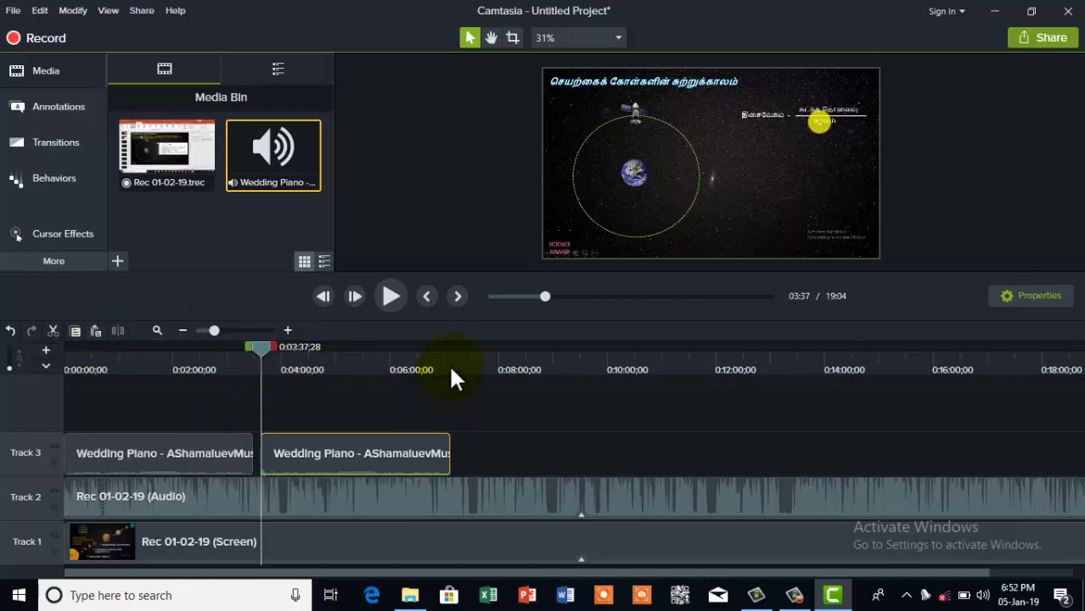
pyautogui.moveTo(450, 365); pyautogui.dragTo(460, 357)
pyautogui.hotkey('ctrl', 'v')
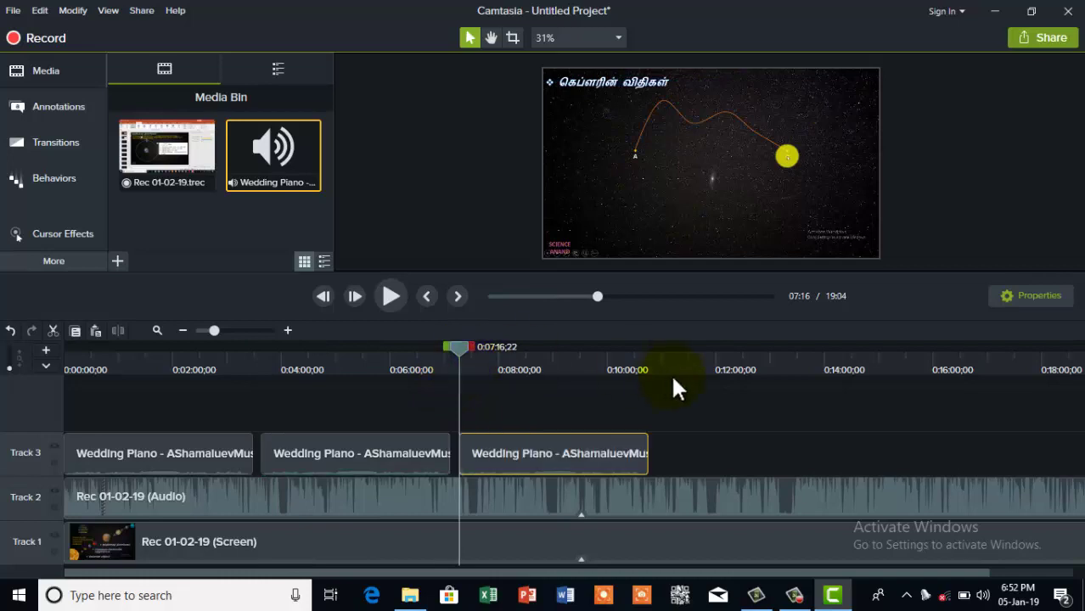
pyautogui.click(676, 361)
pyautogui.hotkey('ctrl', 'v')
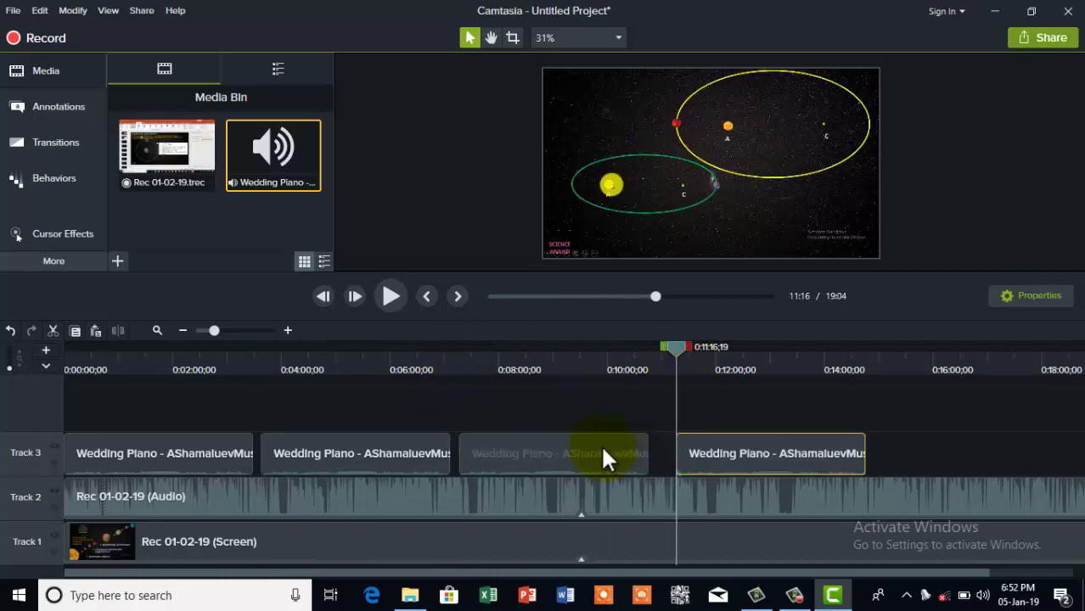
# Close the gaps between the four music clips on Track 3 so they run back to back
pyautogui.click(395, 459)
pyautogui.moveTo(480, 463); pyautogui.dragTo(465, 472)
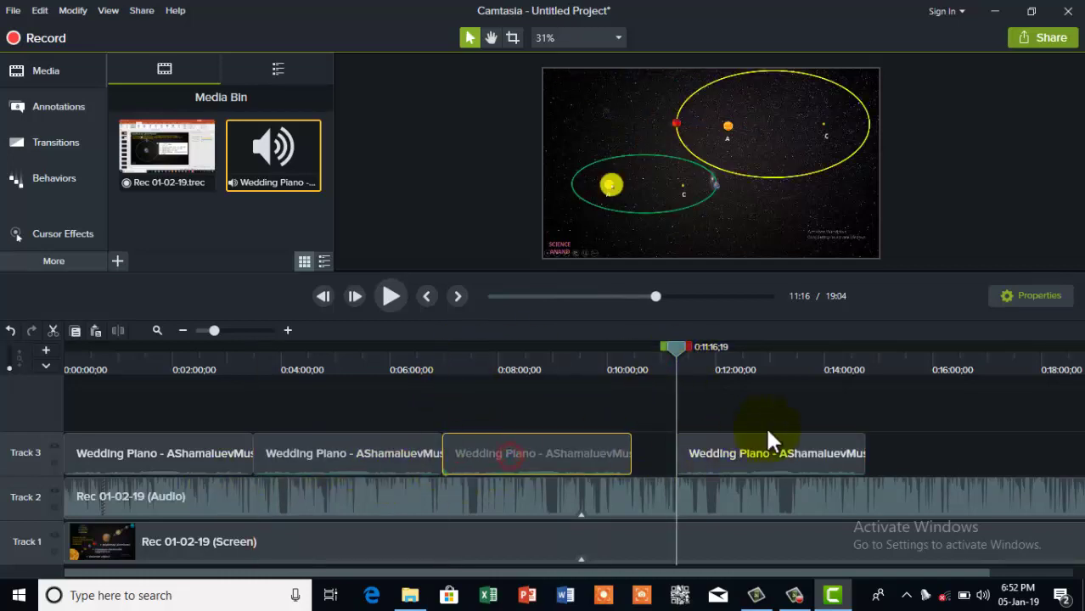
pyautogui.moveTo(767, 450); pyautogui.dragTo(572, 459)
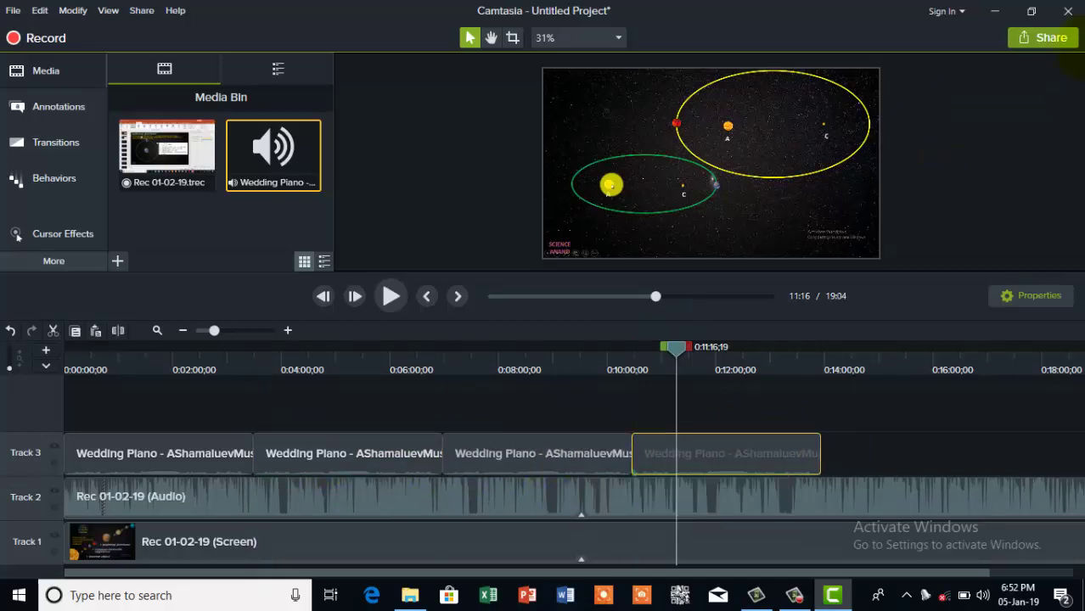
# Start producing the video with watermark using the MP4 with Smart Player (up to 1080p) preset, view the save options and cancel
pyautogui.click(1037, 34)
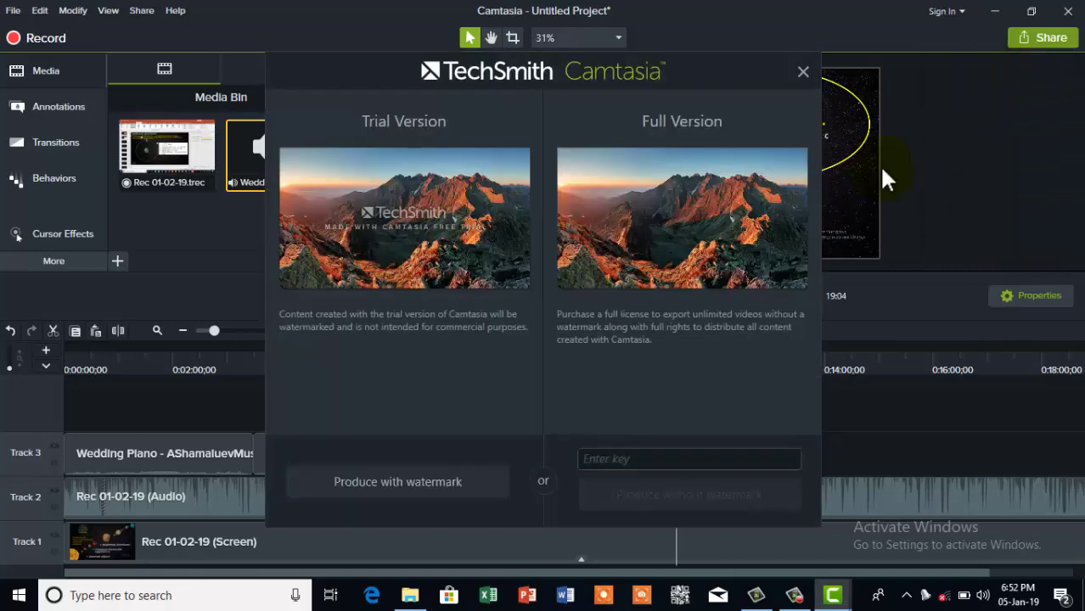
pyautogui.click(326, 484)
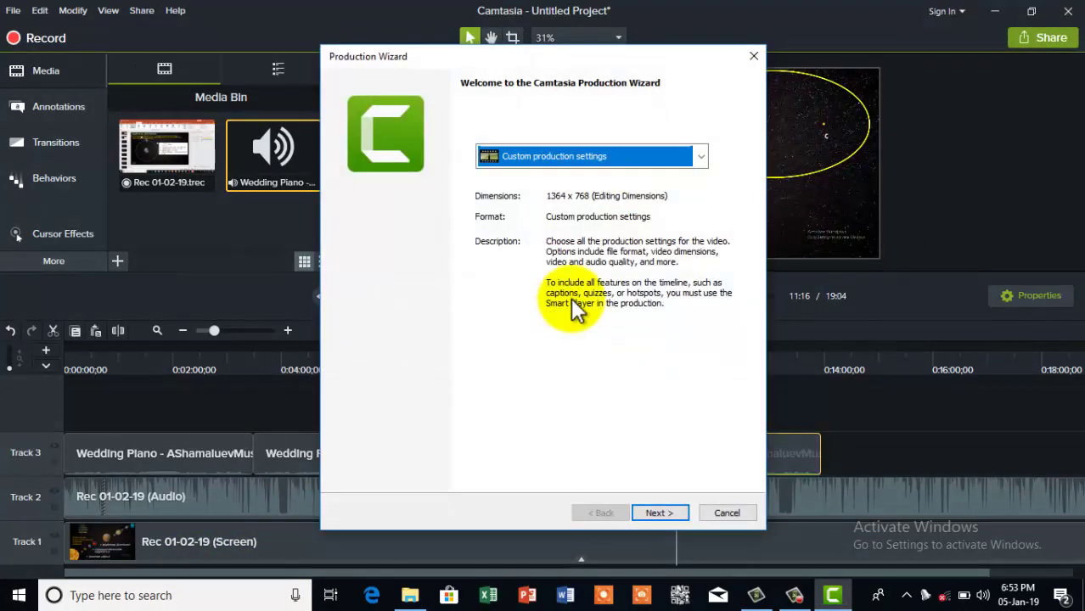
pyautogui.click(704, 156)
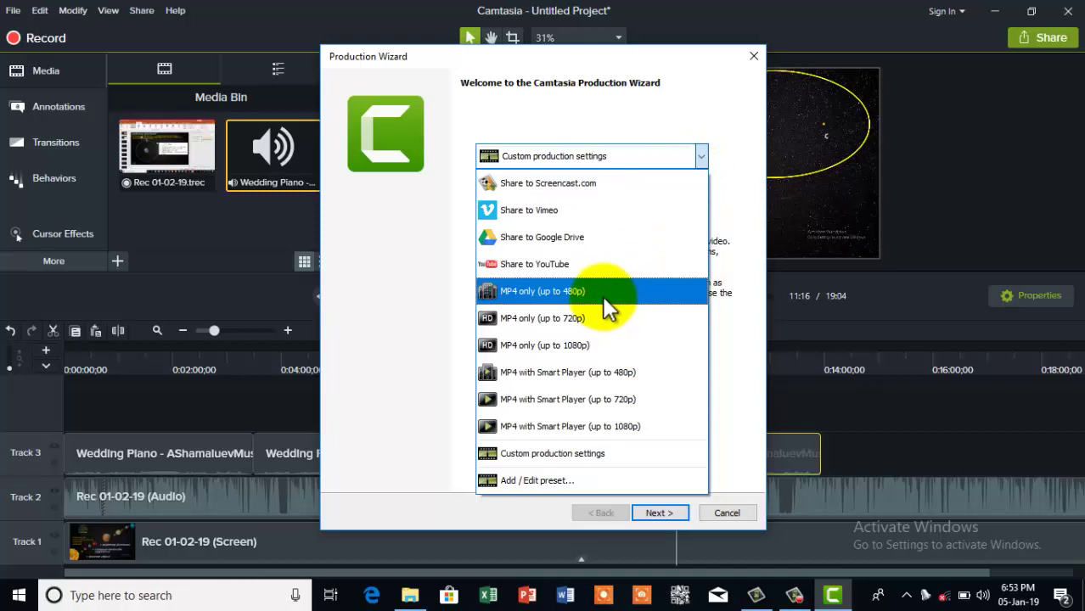
pyautogui.click(628, 429)
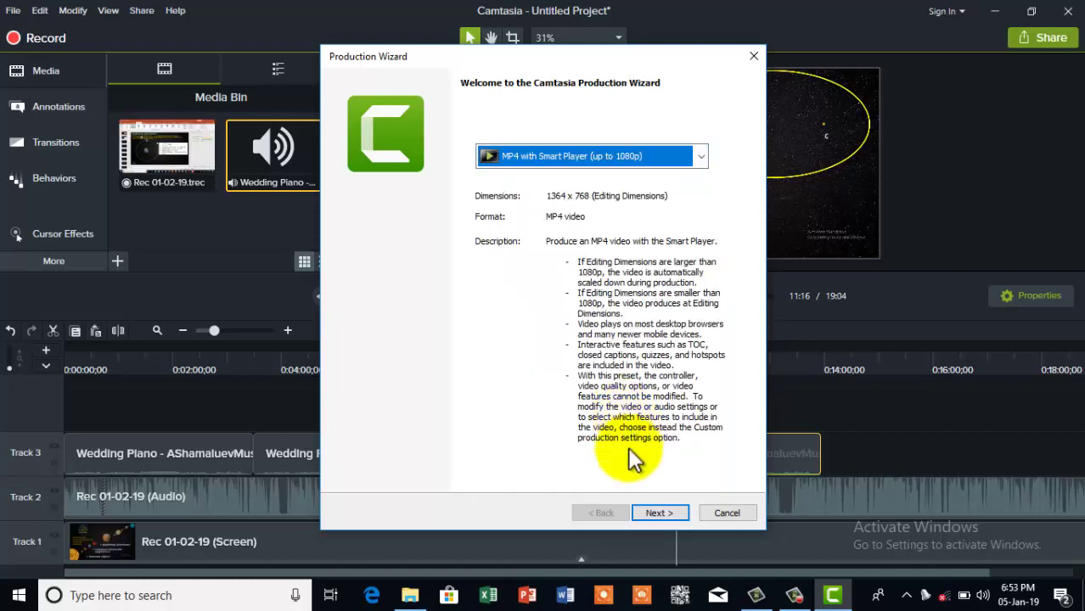
pyautogui.click(659, 514)
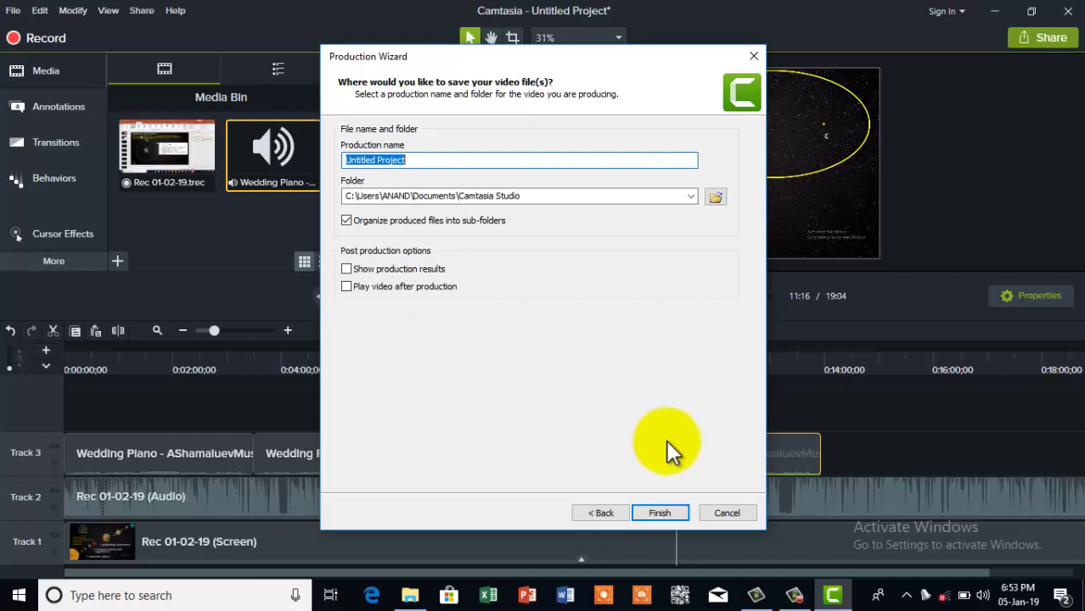
pyautogui.click(749, 512)
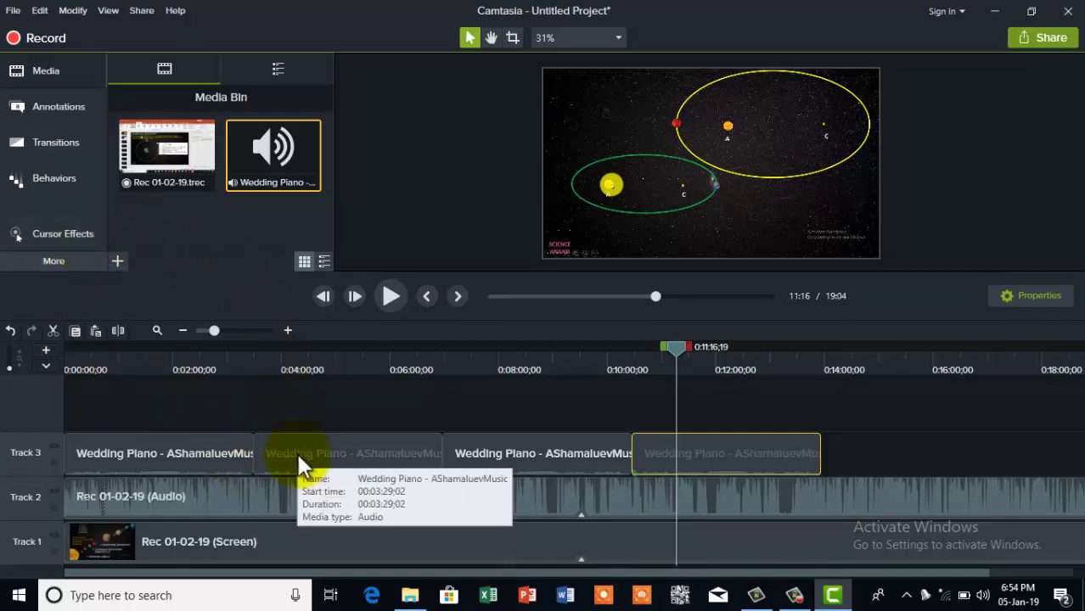
pyautogui.click(794, 595)
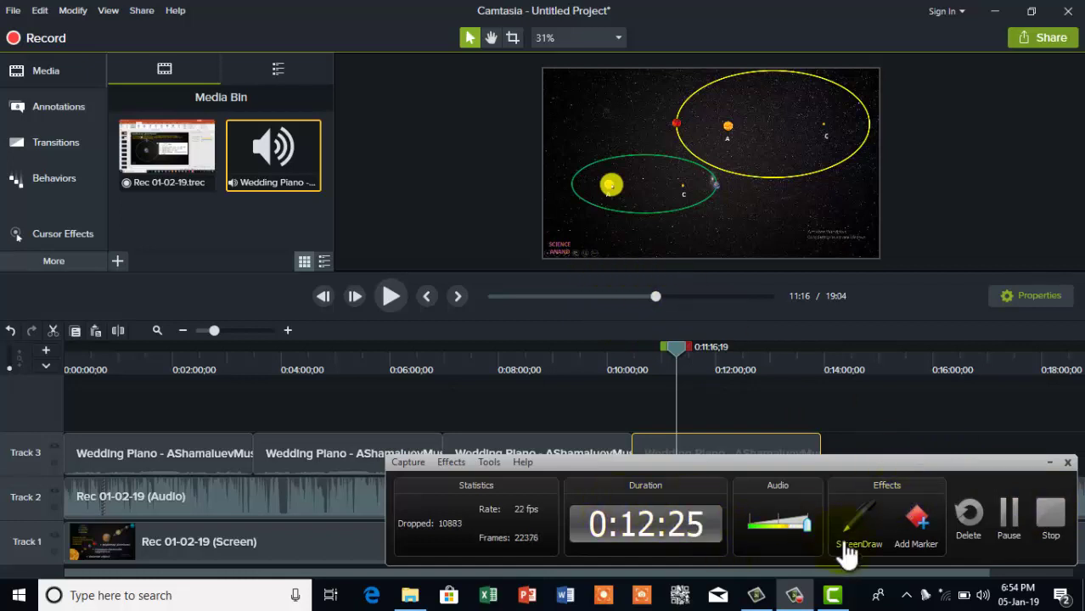
pyautogui.click(1049, 463)
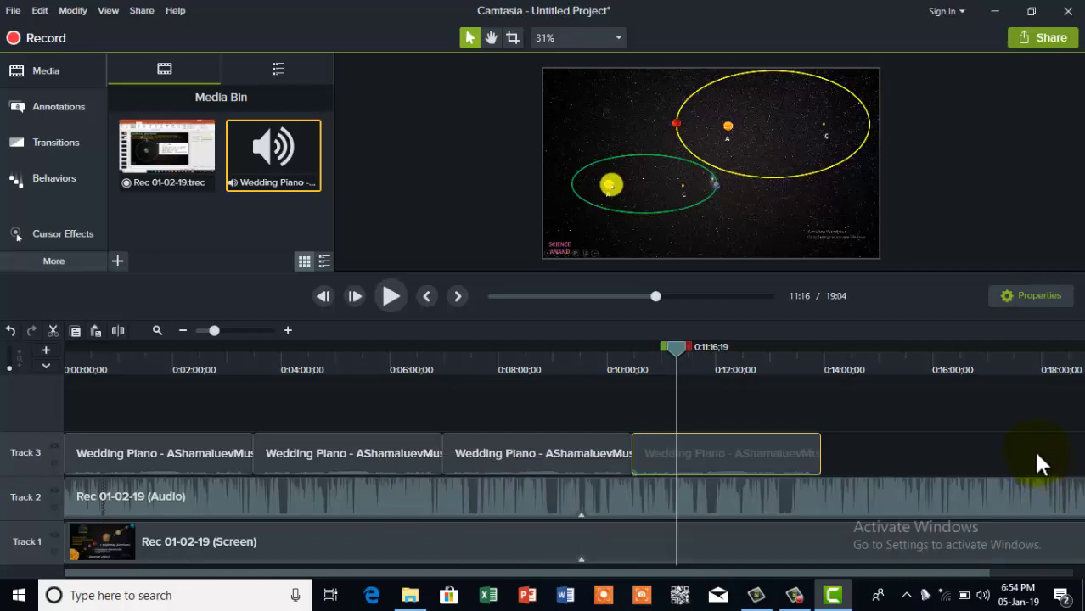